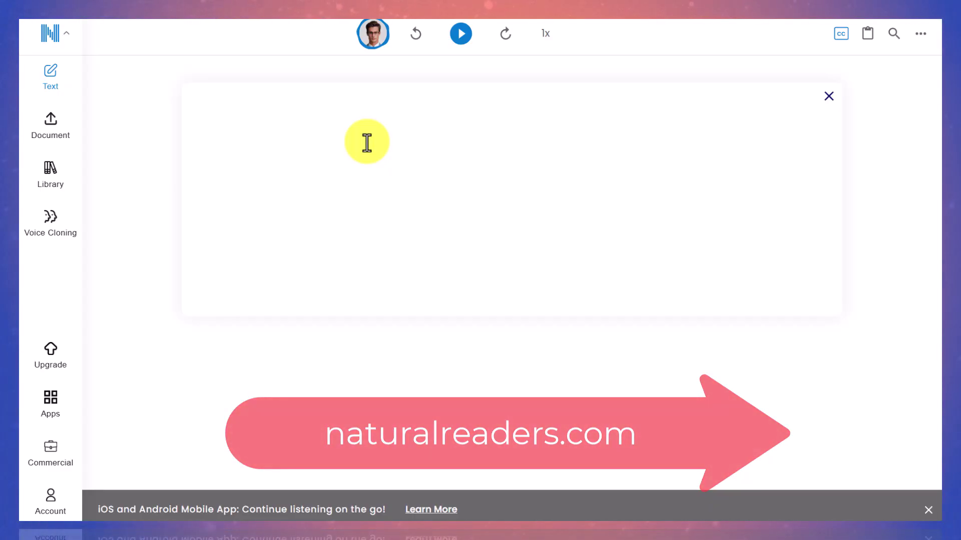
- Enter the news passage about UK passport holders using EU airport e-gates and select the English (UK) voice Sonia
{"action": "type", "text": "The government is pushing for a deal that would allow UK passport holders to use EU airport e-gates, a minister has confirmed. Nick Thomas-Symonds, who said negotiations were in the \"very final hours\" ahead of a UK-EU summit in London, described stopping people being stuck in border queues as a \"very sensible objective\". Asked whether the UK would have to follow more EU rules in some areas as part of any deals, the European relations minister told the BBC's Sunday with Laura Kuenssberg \"it will mean taking a sovereign choice as to... the common standards we wish to align\"."}
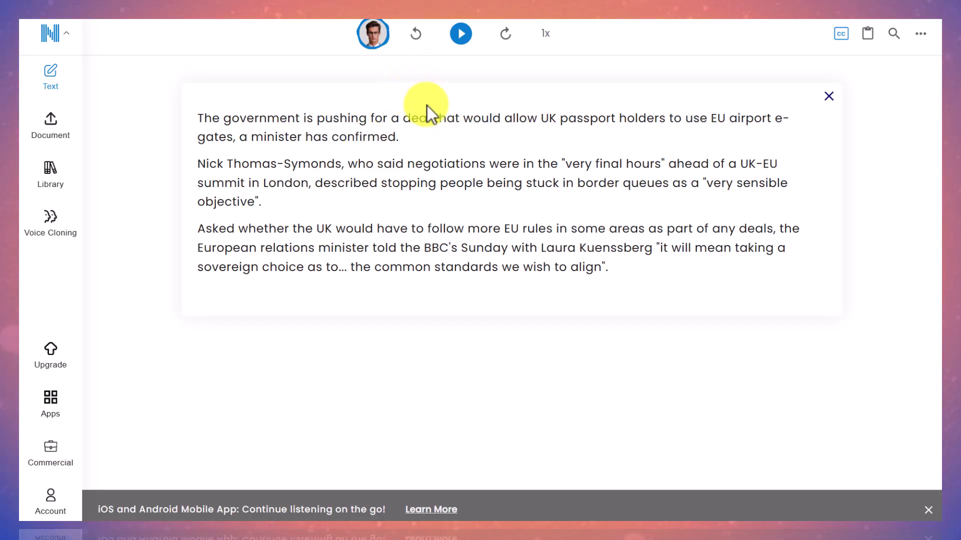
{"action": "left_click", "coordinate": [373, 33]}
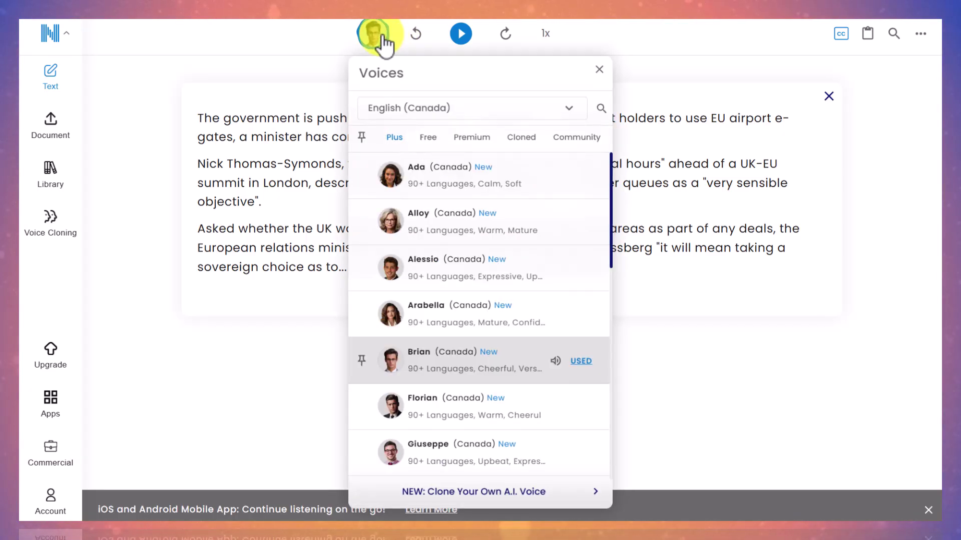
{"action": "left_click", "coordinate": [570, 109]}
{"action": "left_click_drag", "start_coordinate": [569, 122], "coordinate": [544, 116]}
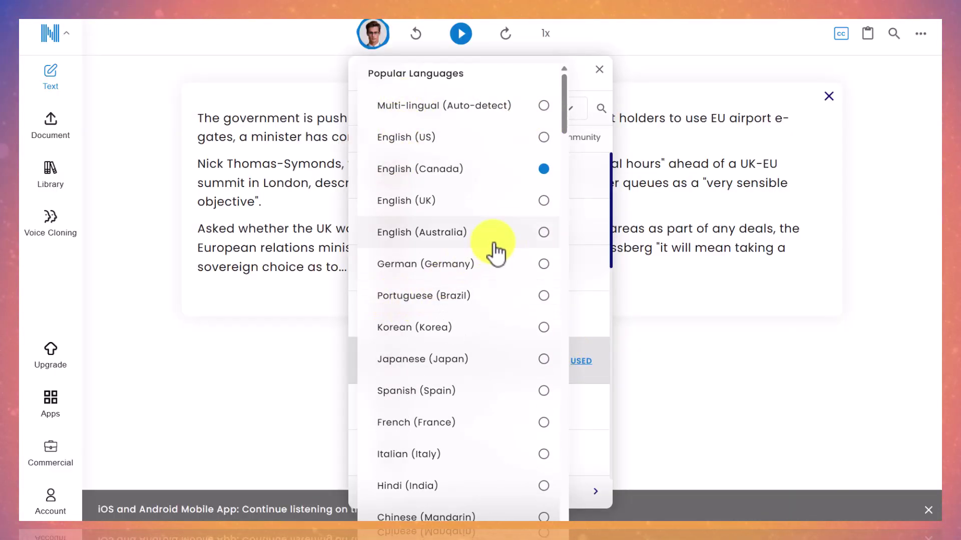
{"action": "left_click", "coordinate": [543, 201]}
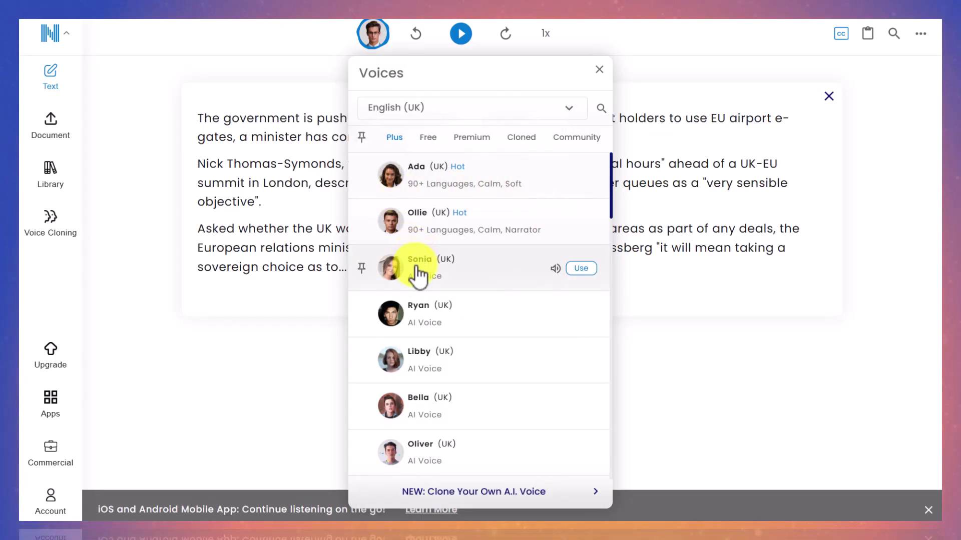
{"action": "left_click", "coordinate": [417, 275]}
- Play the first sentence of the passage aloud, pause the playback and dismiss the mobile app banner
{"action": "left_click", "coordinate": [702, 403]}
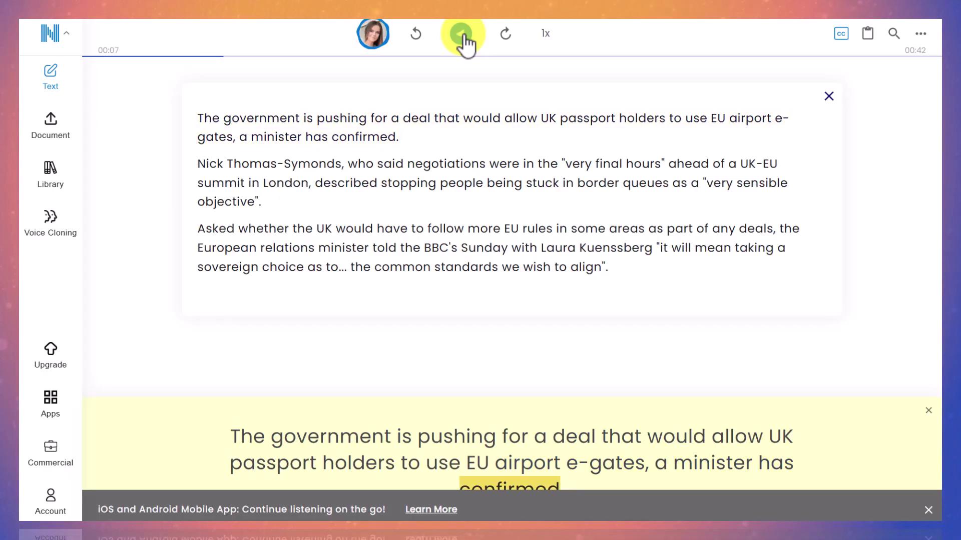
{"action": "left_click", "coordinate": [461, 34]}
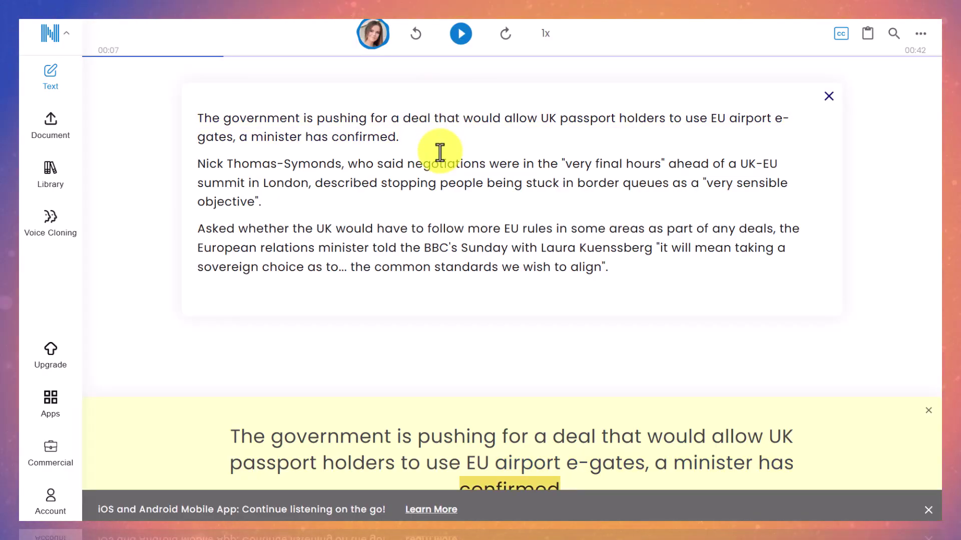
{"action": "left_click", "coordinate": [928, 509]}
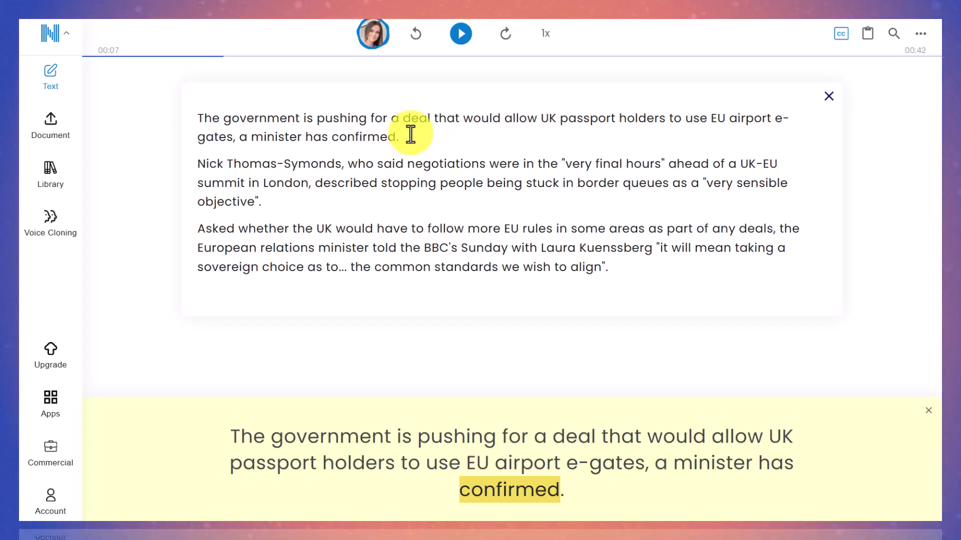
- Clear the news passage and place the cursor in the empty text area
{"action": "left_click", "coordinate": [829, 96]}
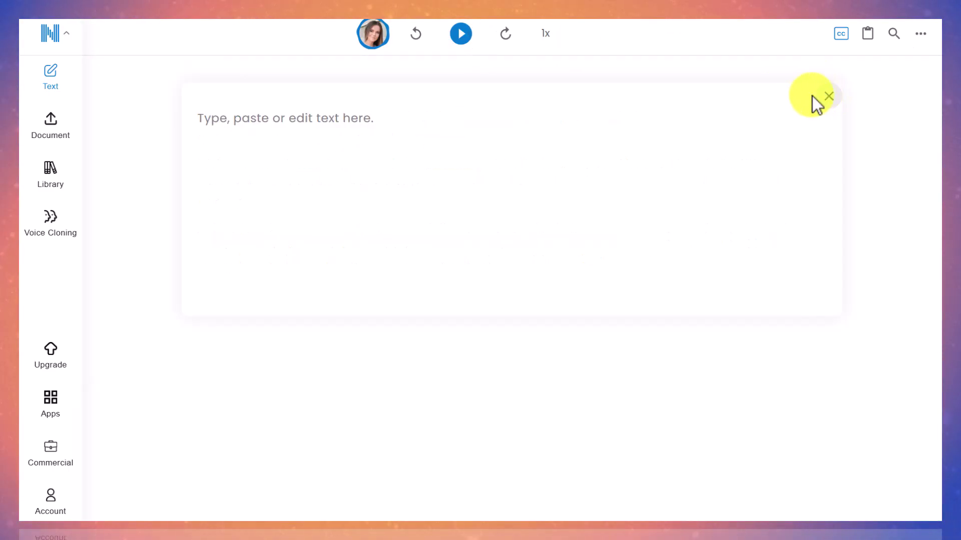
{"action": "left_click", "coordinate": [205, 176]}
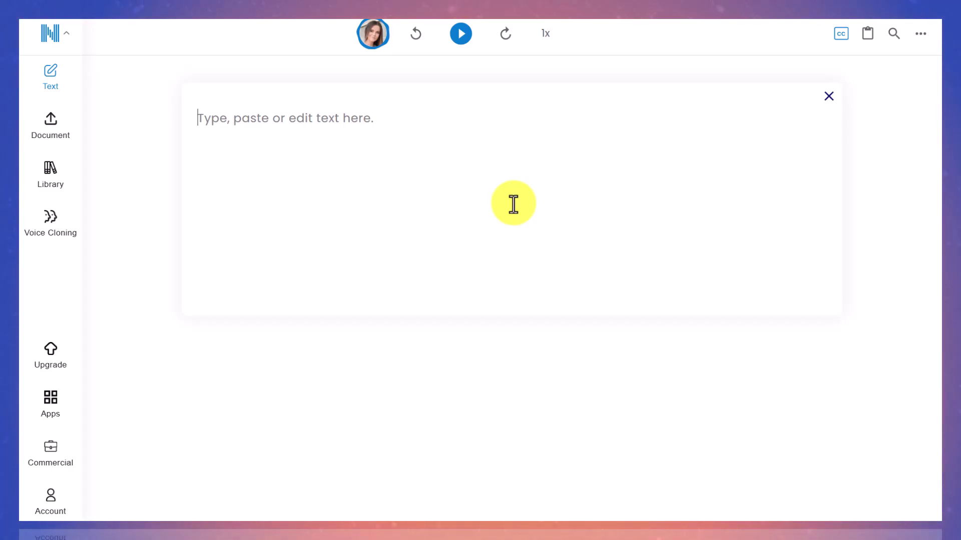
- Open the NaturalReader home page, start the Personal version and dismiss the mobile app banner
{"action": "left_click", "coordinate": [48, 38]}
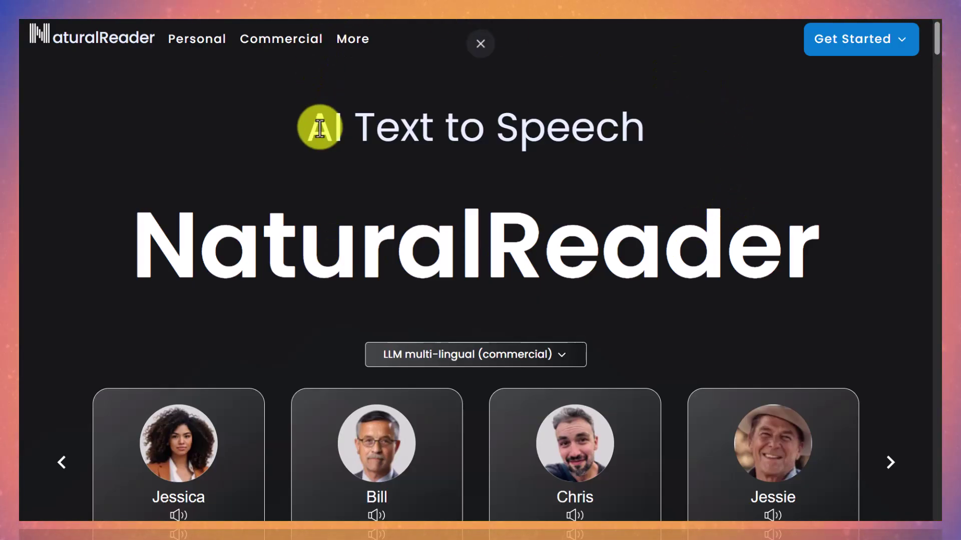
{"action": "left_click", "coordinate": [865, 45]}
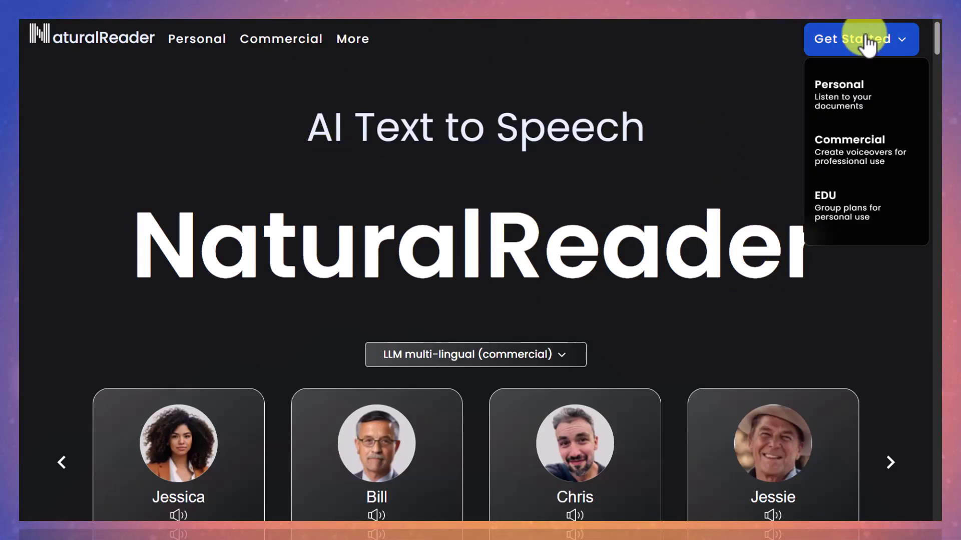
{"action": "left_click", "coordinate": [813, 98]}
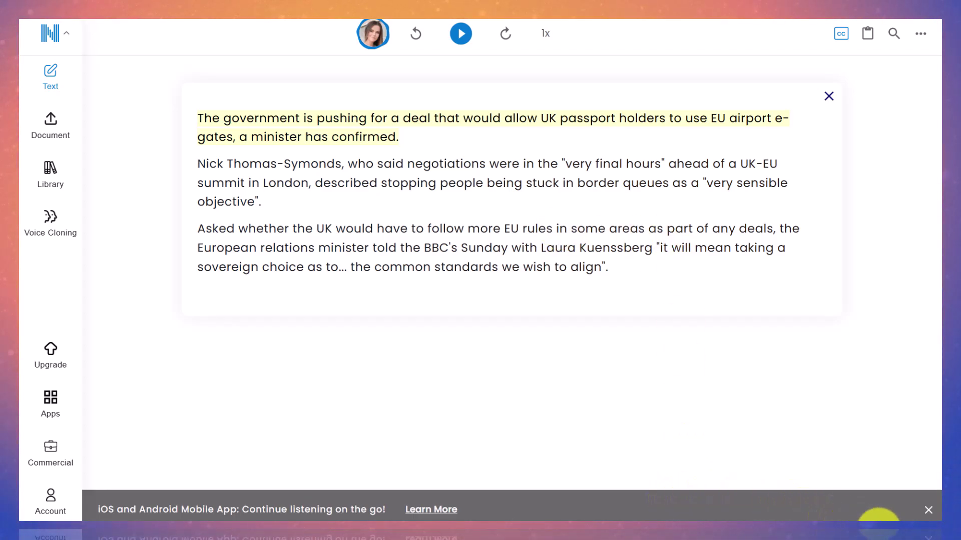
{"action": "left_click", "coordinate": [926, 511]}
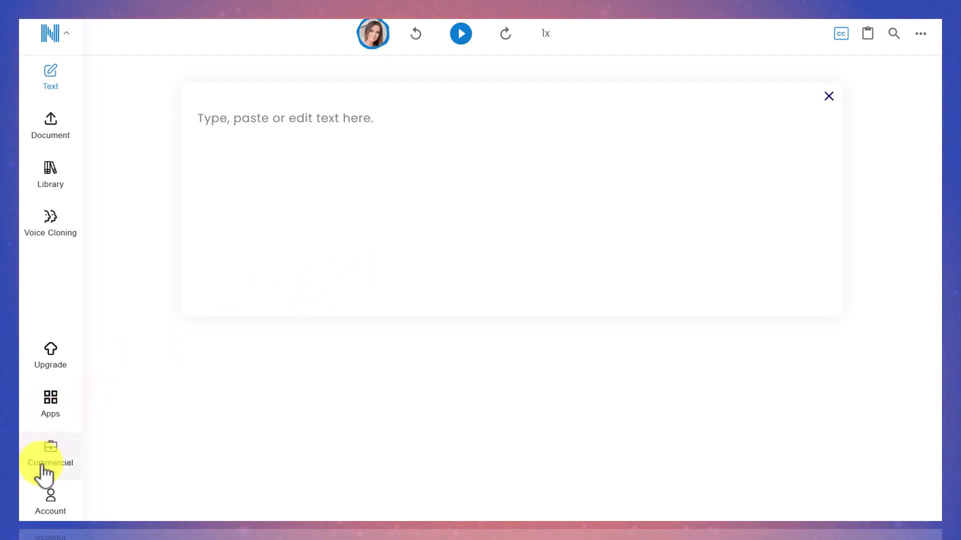
- Check the account's daily TTS usage for Premium and Plus voices and close the account details
{"action": "left_click", "coordinate": [52, 500]}
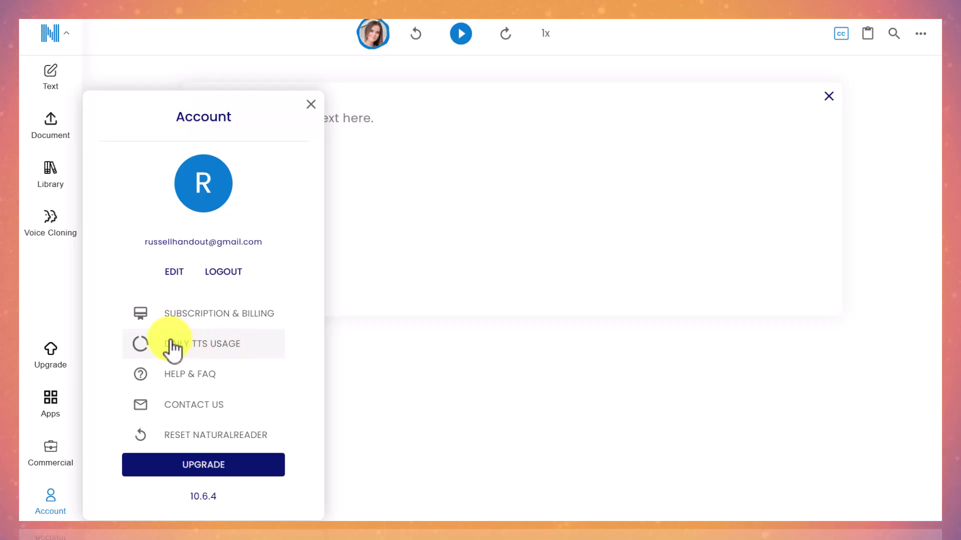
{"action": "left_click", "coordinate": [222, 347]}
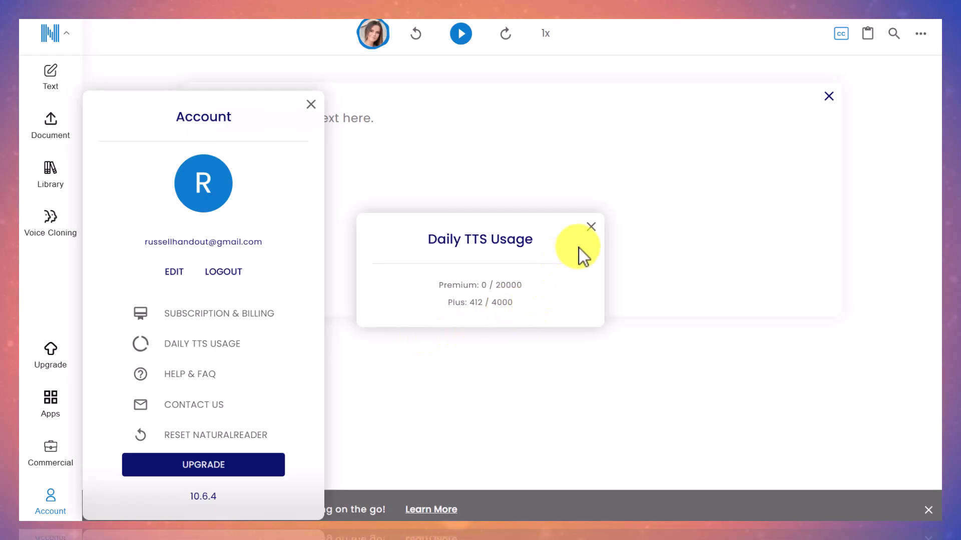
{"action": "left_click", "coordinate": [591, 227]}
{"action": "left_click", "coordinate": [311, 104]}
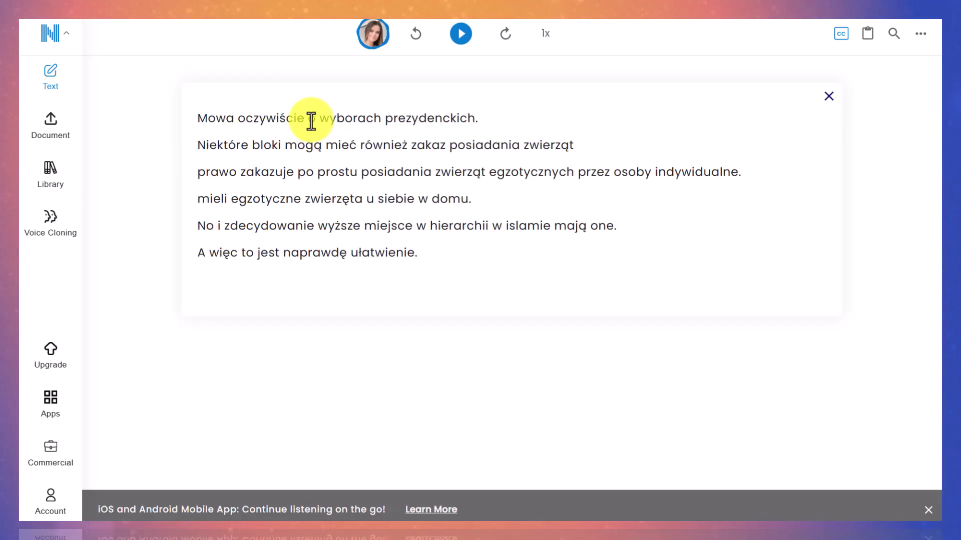
- Set the voice language to Polish (Poland) and select the Marek voice for the Polish text
{"action": "left_click", "coordinate": [366, 33]}
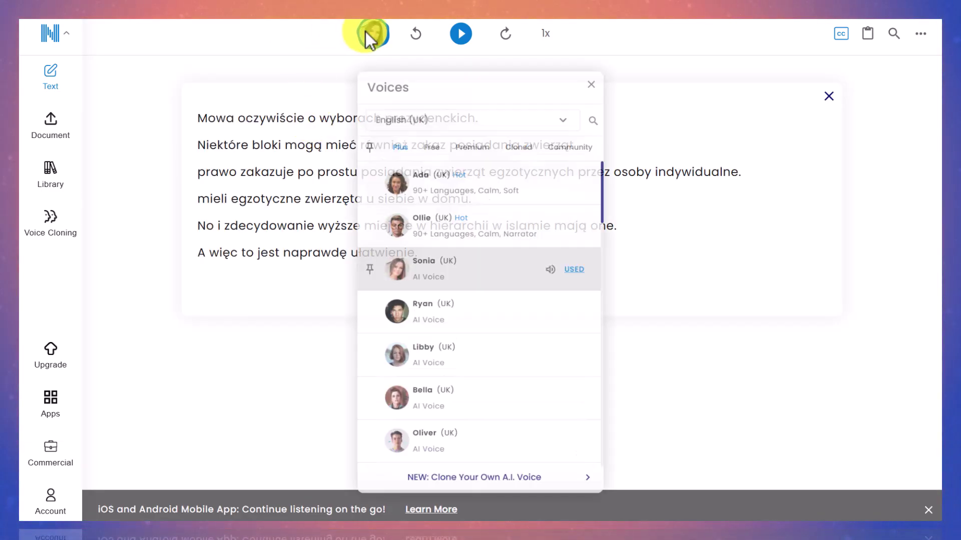
{"action": "left_click", "coordinate": [568, 109]}
{"action": "left_click_drag", "start_coordinate": [566, 121], "coordinate": [575, 434]}
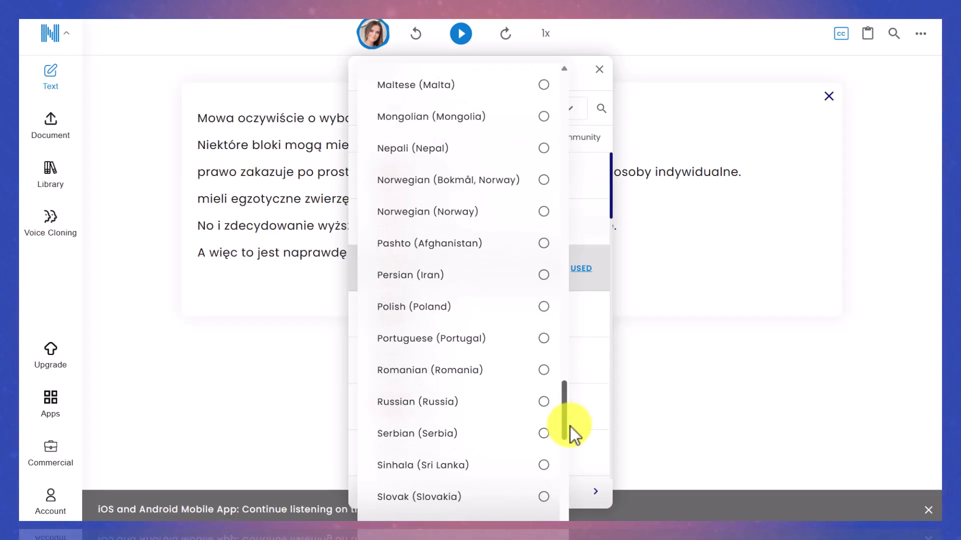
{"action": "left_click", "coordinate": [544, 307]}
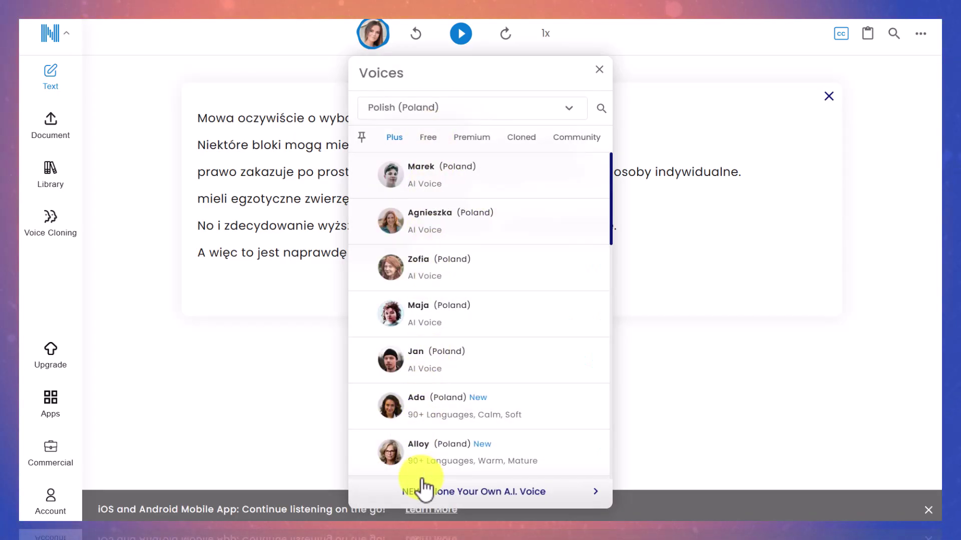
{"action": "mouse_move", "coordinate": [578, 297]}
{"action": "mouse_move", "coordinate": [500, 194]}
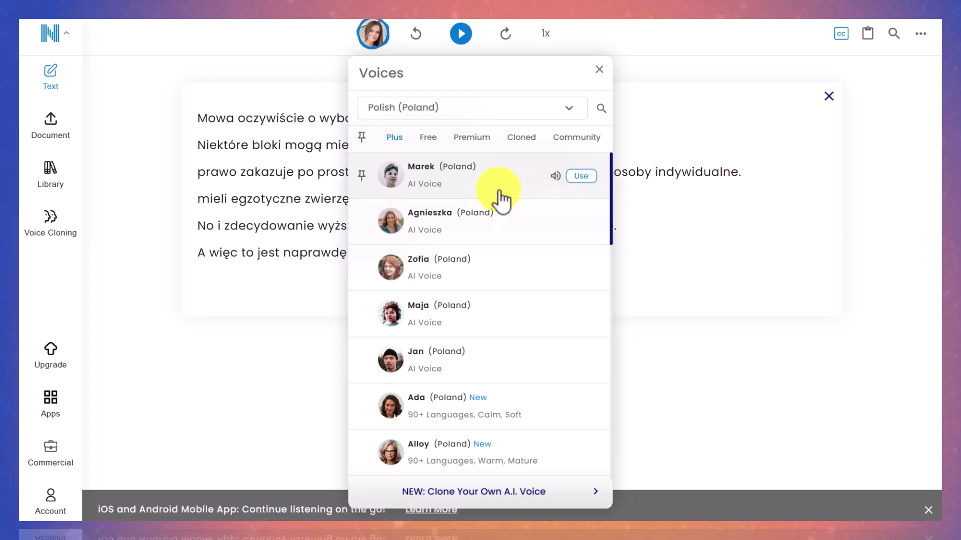
{"action": "left_click", "coordinate": [477, 190]}
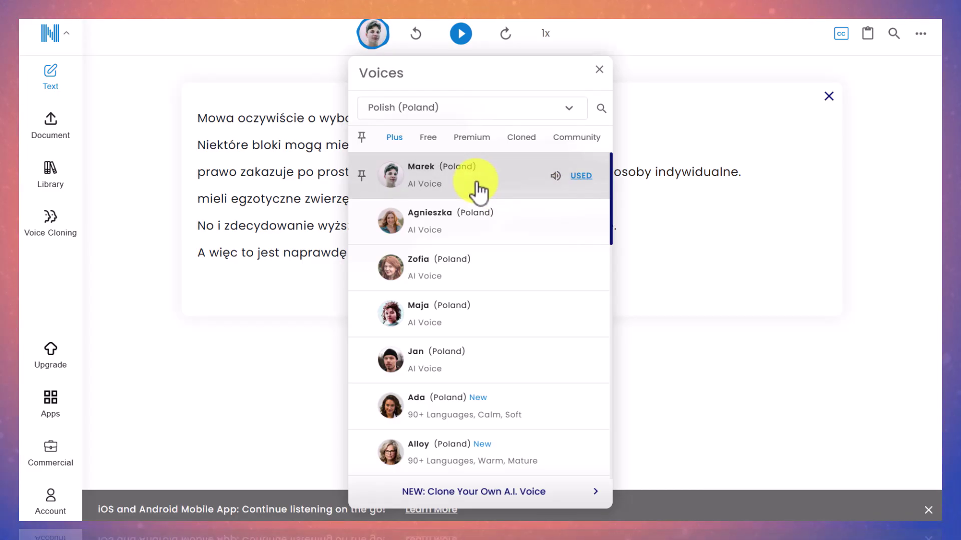
{"action": "left_click", "coordinate": [599, 69]}
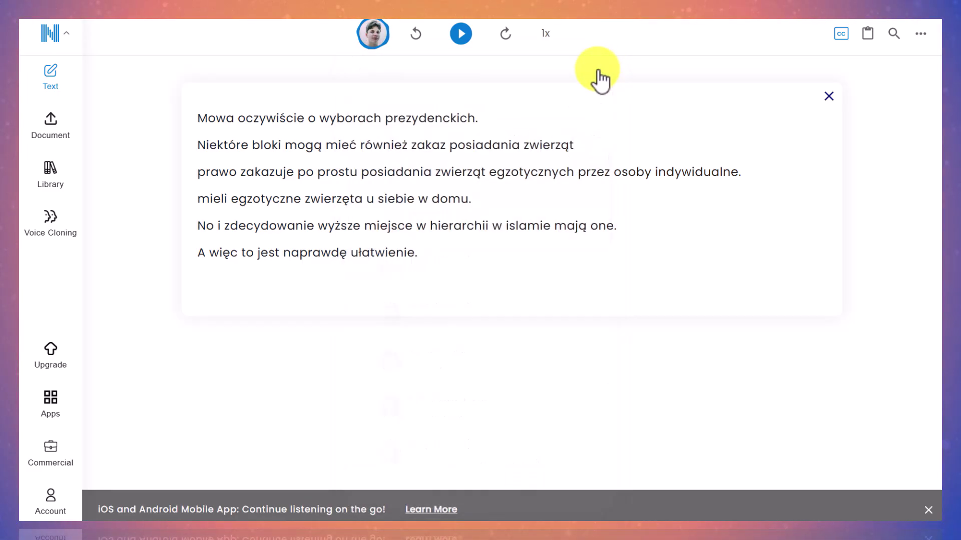
- Play the Polish text aloud, dismiss the mobile app banner and pause the playback during the second sentence
{"action": "left_click", "coordinate": [461, 34]}
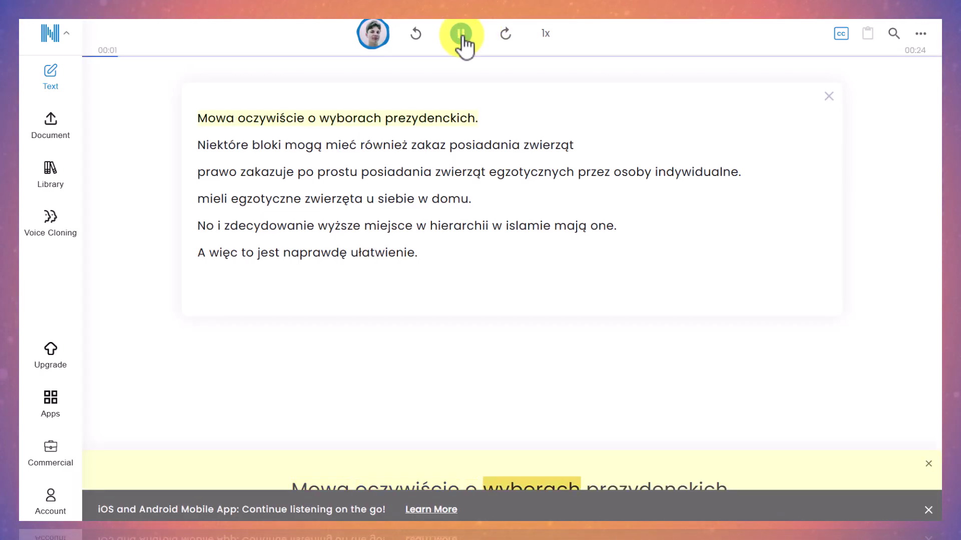
{"action": "left_click", "coordinate": [929, 511]}
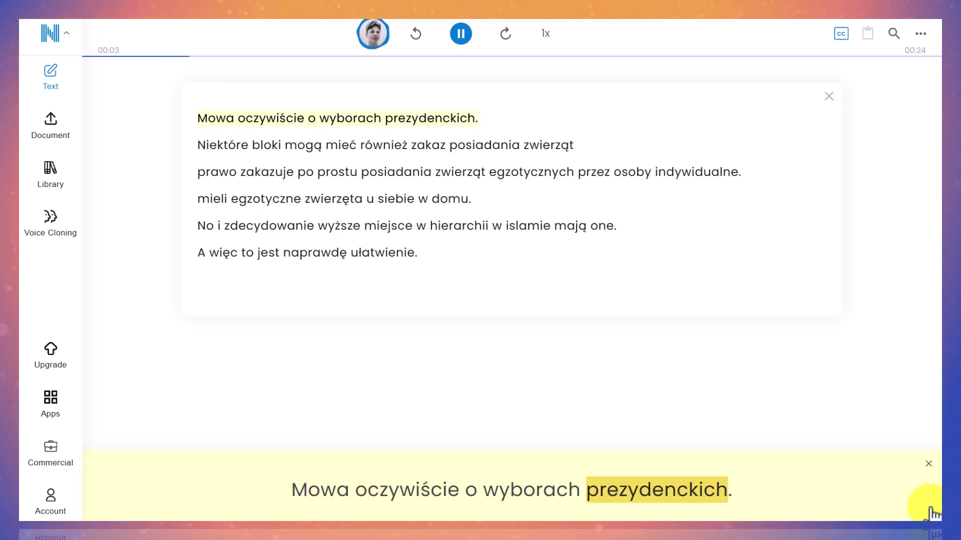
{"action": "mouse_move", "coordinate": [463, 44]}
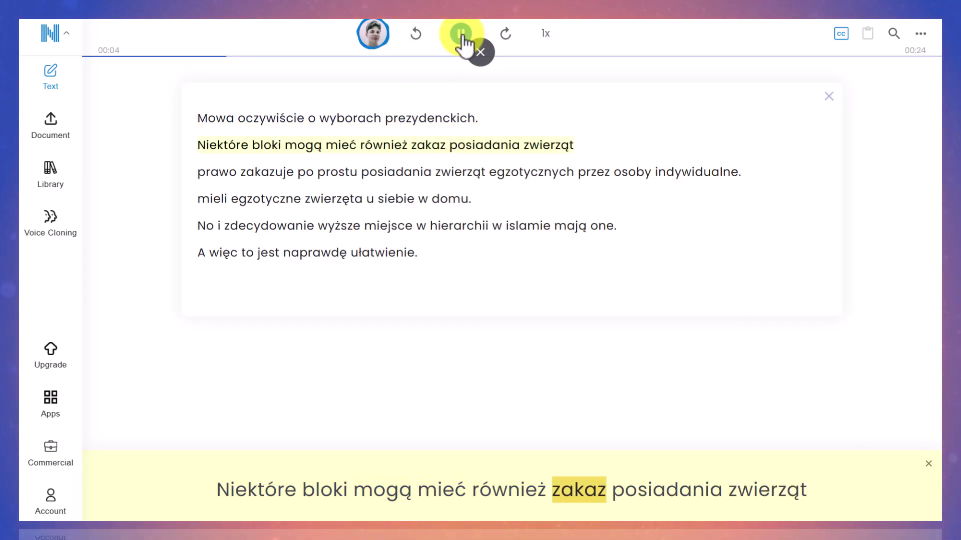
{"action": "left_click", "coordinate": [463, 36]}
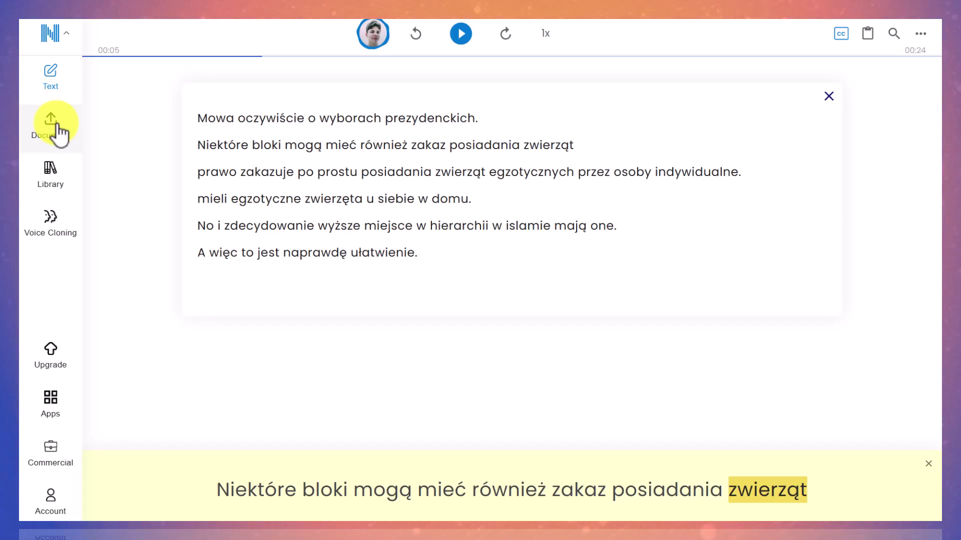
- Set the reading speed to 0.78x and close the speed settings
{"action": "left_click", "coordinate": [843, 35]}
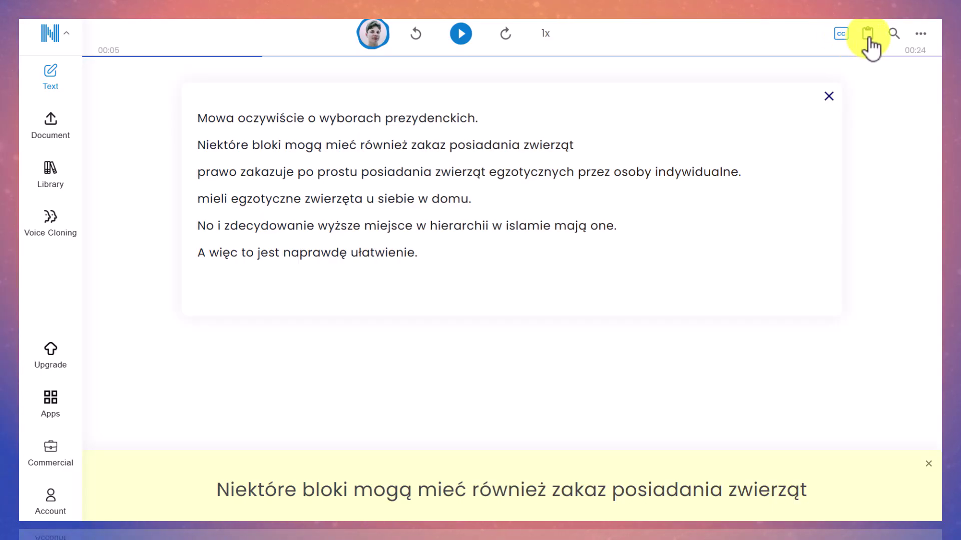
{"action": "left_click", "coordinate": [544, 35]}
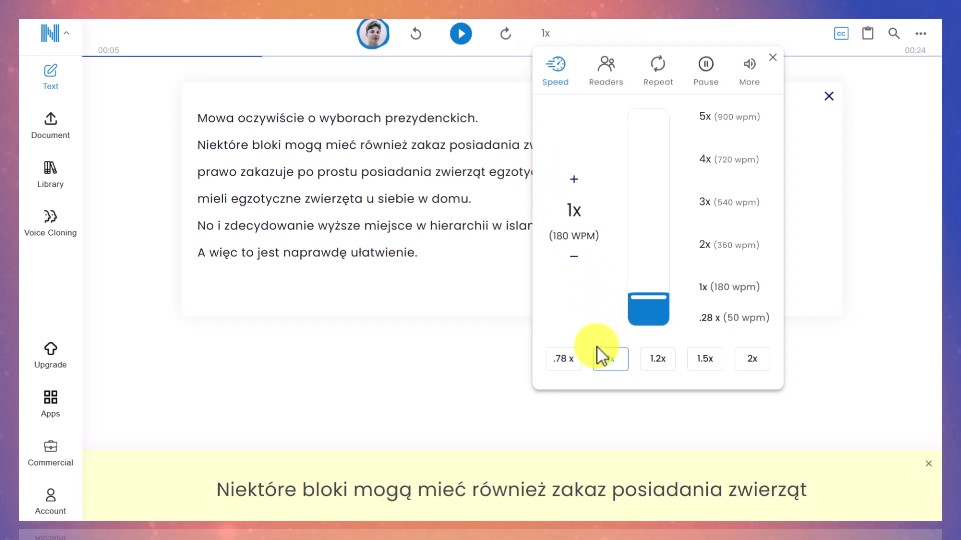
{"action": "left_click", "coordinate": [562, 360]}
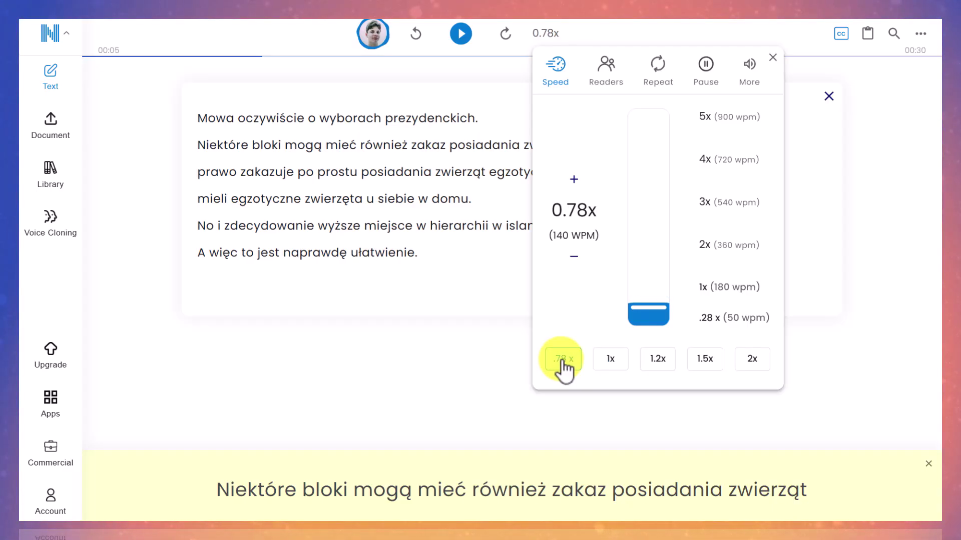
{"action": "left_click", "coordinate": [772, 57]}
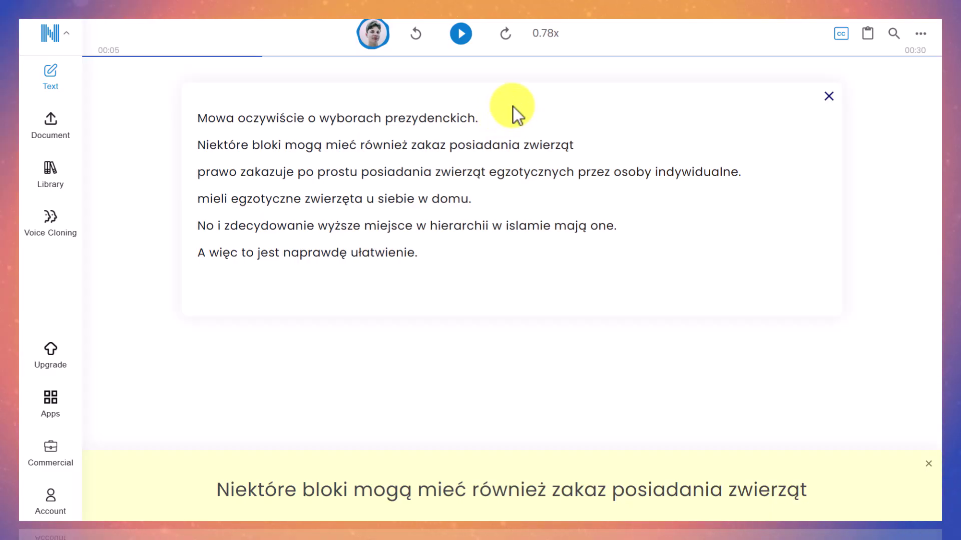
- Replay the Polish text from its first sentence at the slower speed and pause it at the end of the second
{"action": "left_click", "coordinate": [461, 36]}
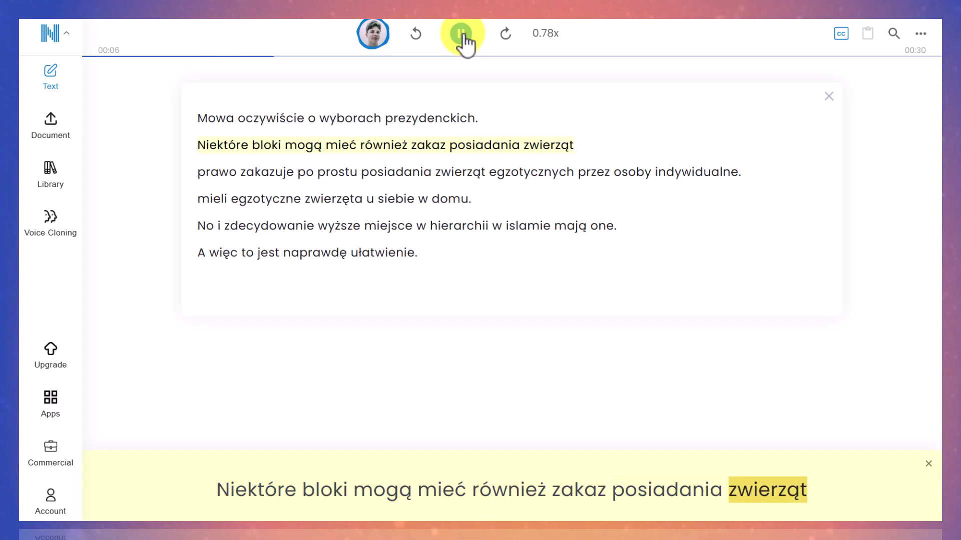
{"action": "left_click", "coordinate": [461, 35]}
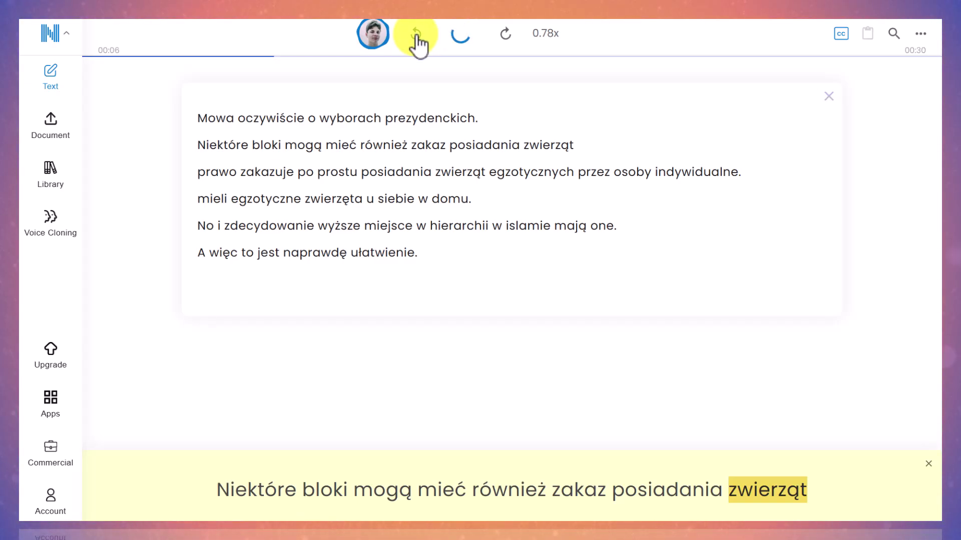
{"action": "left_click", "coordinate": [268, 126]}
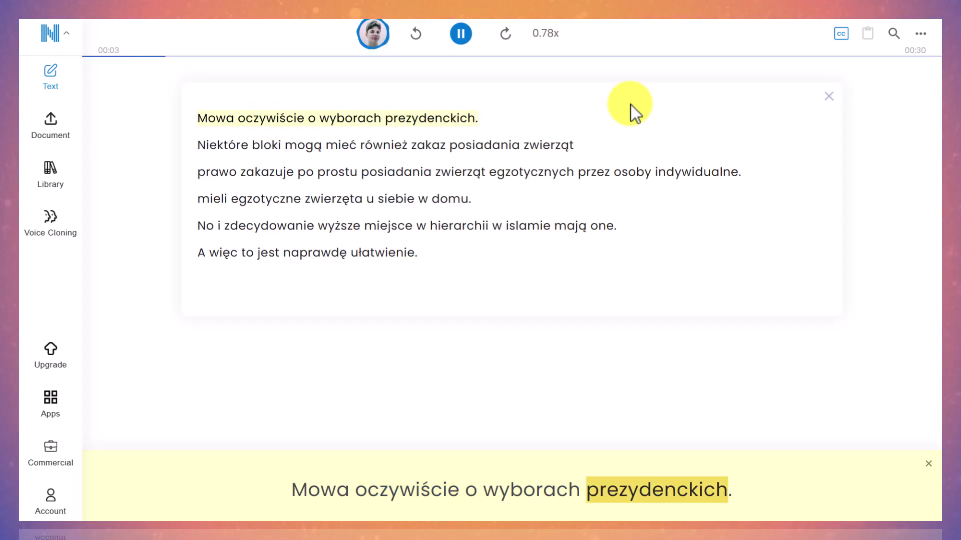
{"action": "left_click", "coordinate": [460, 36]}
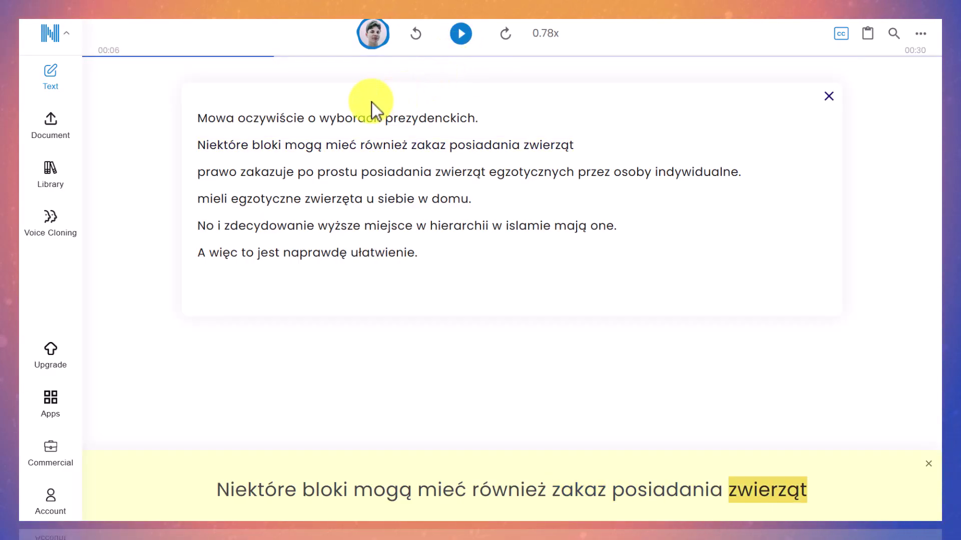
{"action": "left_click", "coordinate": [198, 145]}
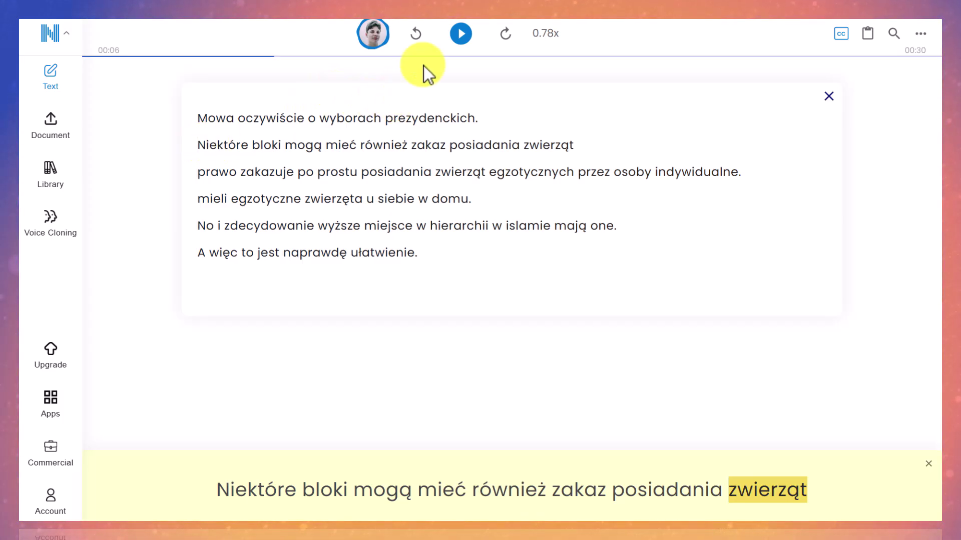
- Replay the second Polish sentence, pause it midway, place the cursor at that sentence's start and restart the playback
{"action": "left_click", "coordinate": [461, 34]}
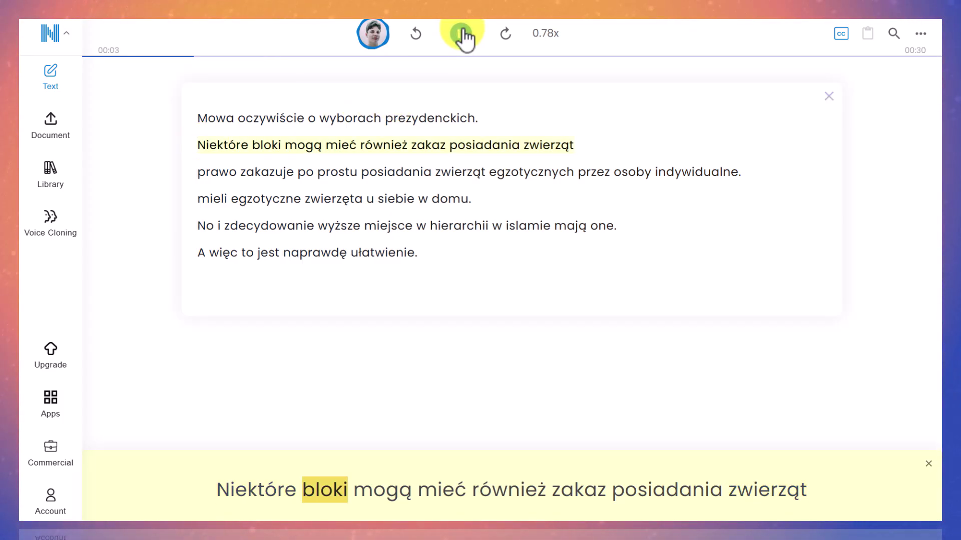
{"action": "left_click", "coordinate": [461, 34]}
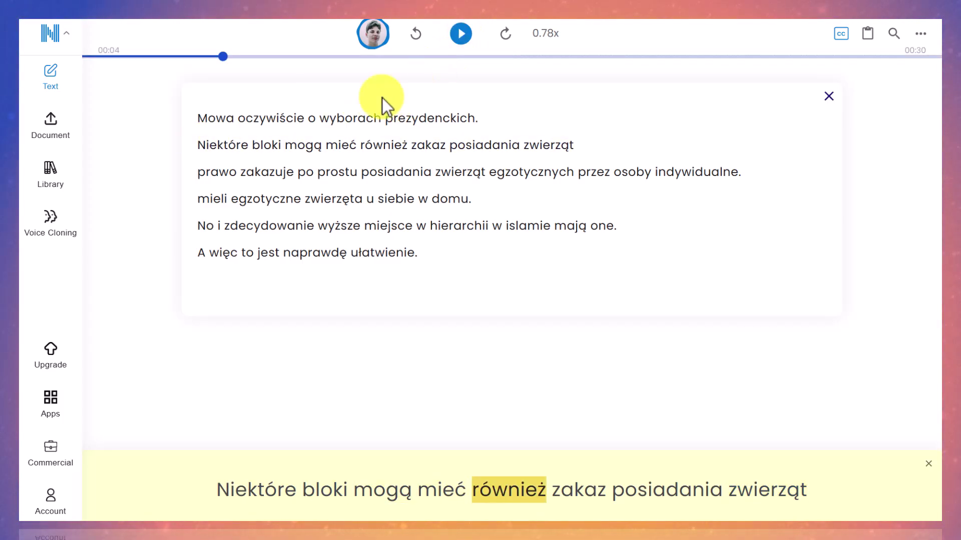
{"action": "left_click", "coordinate": [198, 146]}
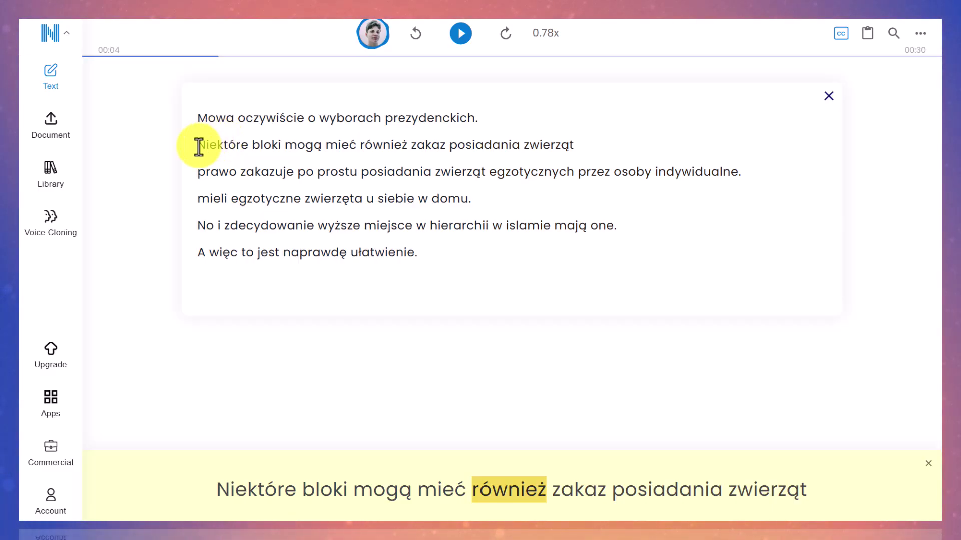
{"action": "left_click", "coordinate": [460, 34]}
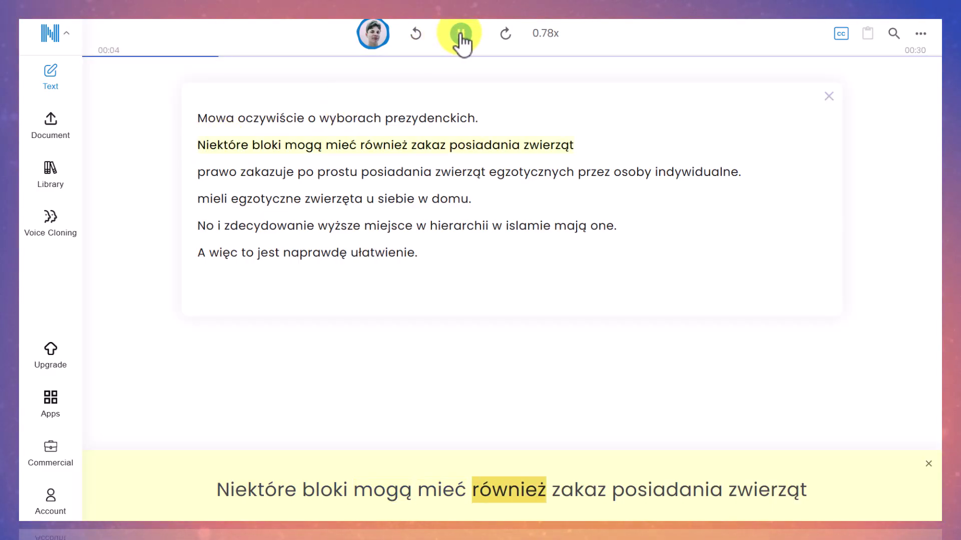
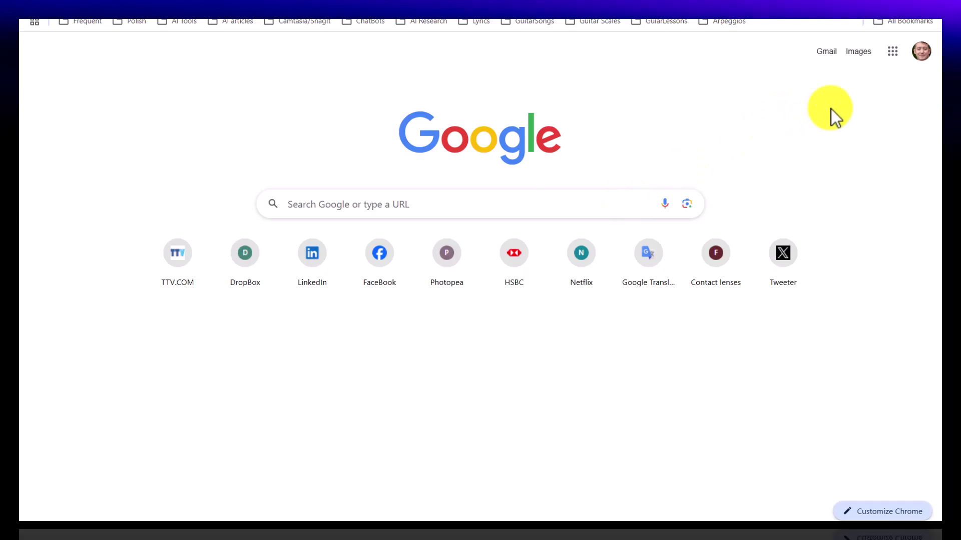
- Switch to the Google start page in Chrome and open Gemini from the Google apps
{"action": "left_click", "coordinate": [893, 54]}
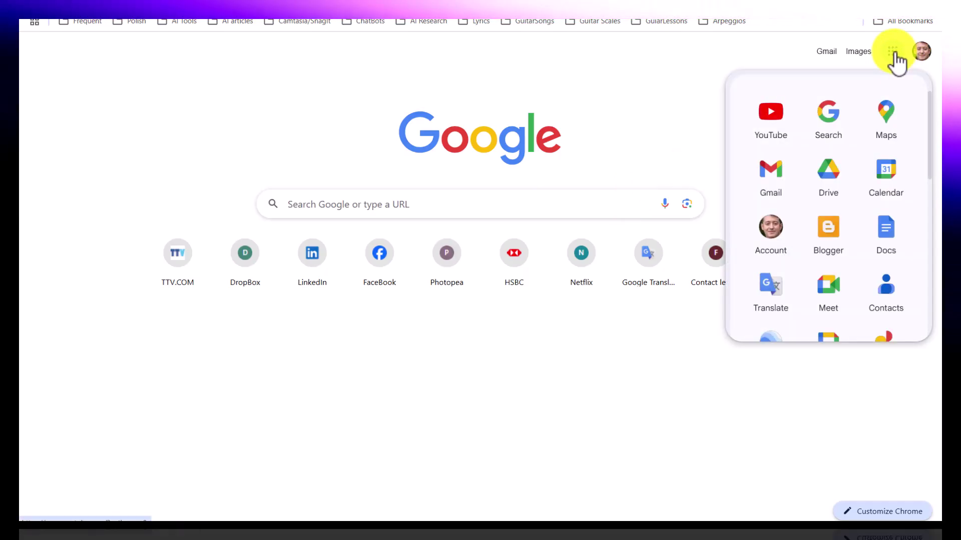
{"action": "left_click_drag", "start_coordinate": [929, 145], "coordinate": [924, 175]}
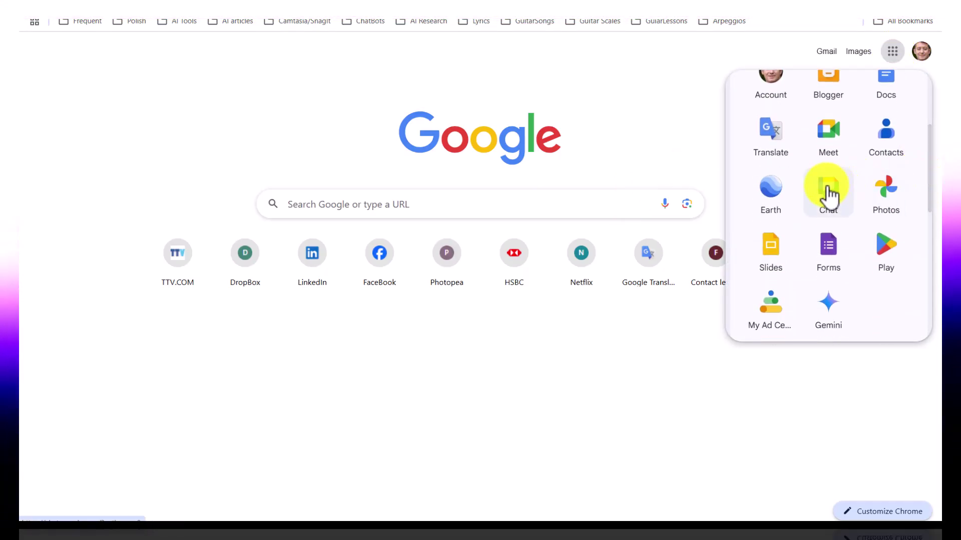
{"action": "left_click", "coordinate": [828, 303]}
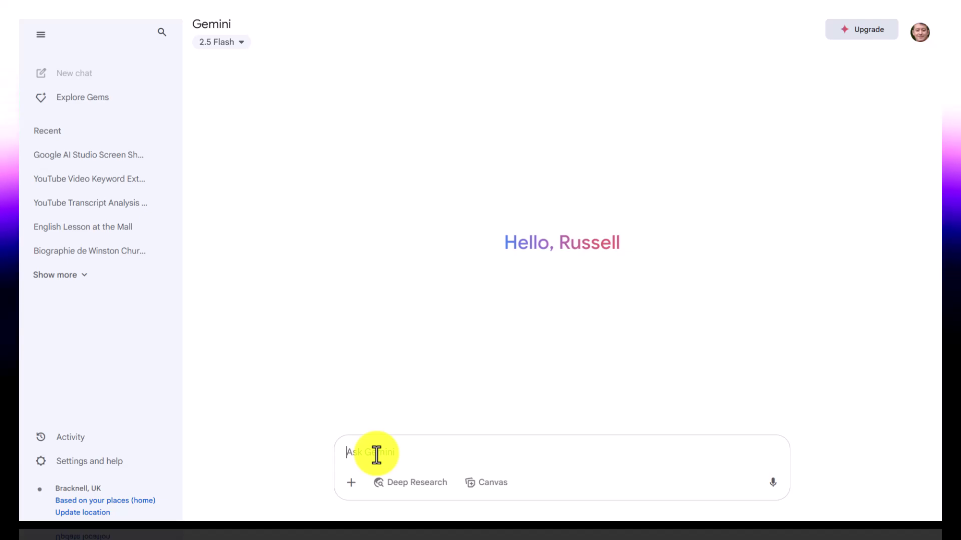
- Ask Gemini for a short history of Chelsea Football Club's formation at CEFR B1 level, highlighting 10 of the most difficult words to pre-teach
{"action": "type", "text": "Can you write short history of the formation of Chelsea Football Club. I want this to be for students of B1 level in English on the CEFR scale. Can you also highlight 10 of the most difficult words in the text that I should pre-teach to help the students understand the text."}
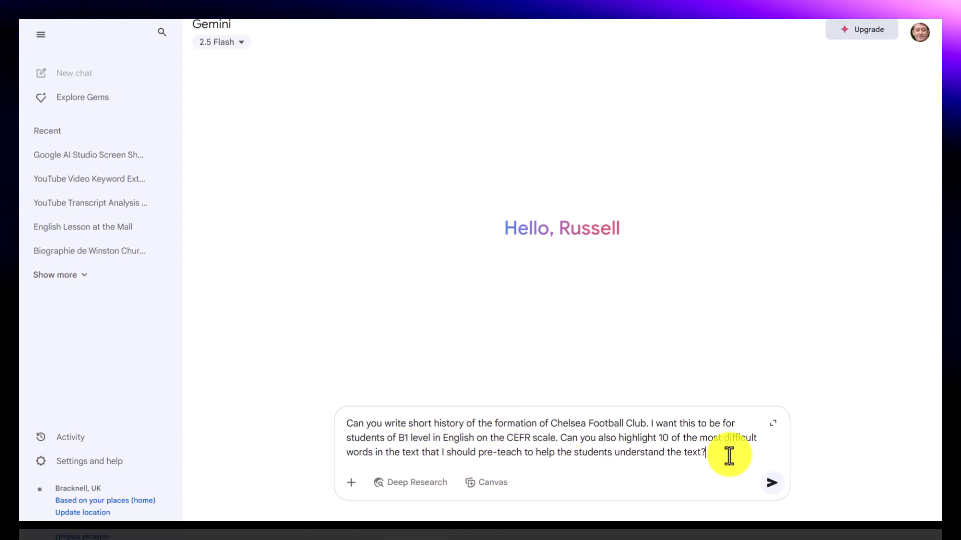
{"action": "left_click", "coordinate": [649, 428]}
{"action": "type", "text": "?"}
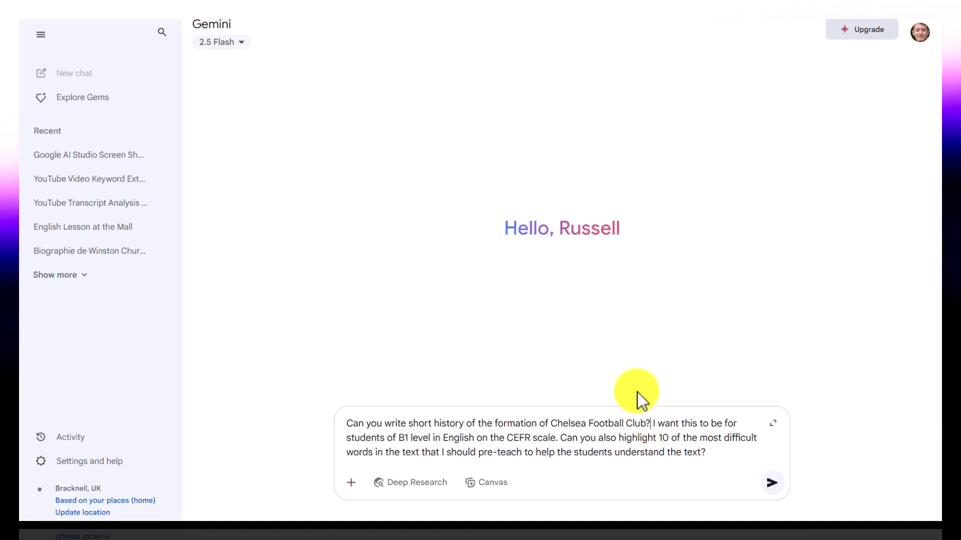
{"action": "left_click", "coordinate": [770, 484]}
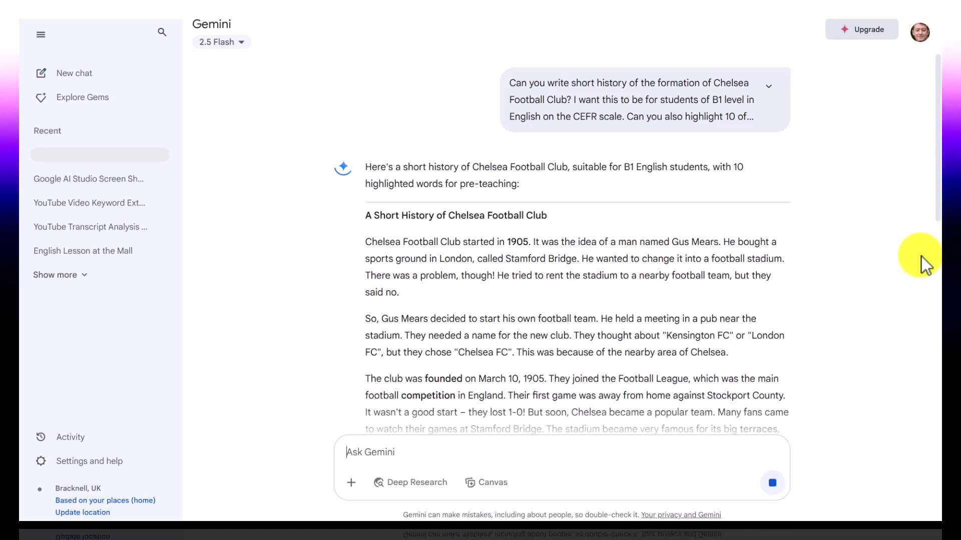
- Examine the generated history, its list of words to pre-teach and the additional options offered for the response
{"action": "left_click_drag", "start_coordinate": [939, 198], "coordinate": [938, 413]}
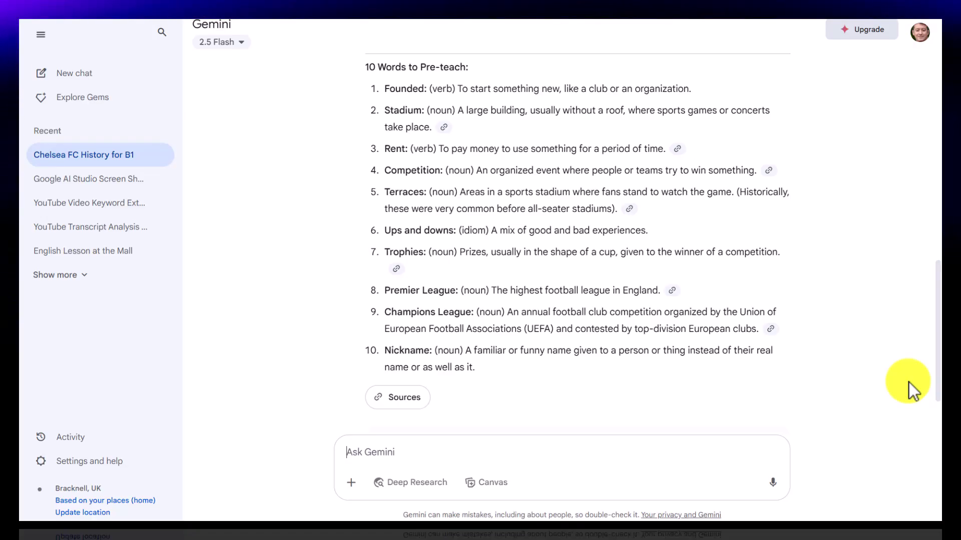
{"action": "left_click_drag", "start_coordinate": [935, 369], "coordinate": [933, 398]}
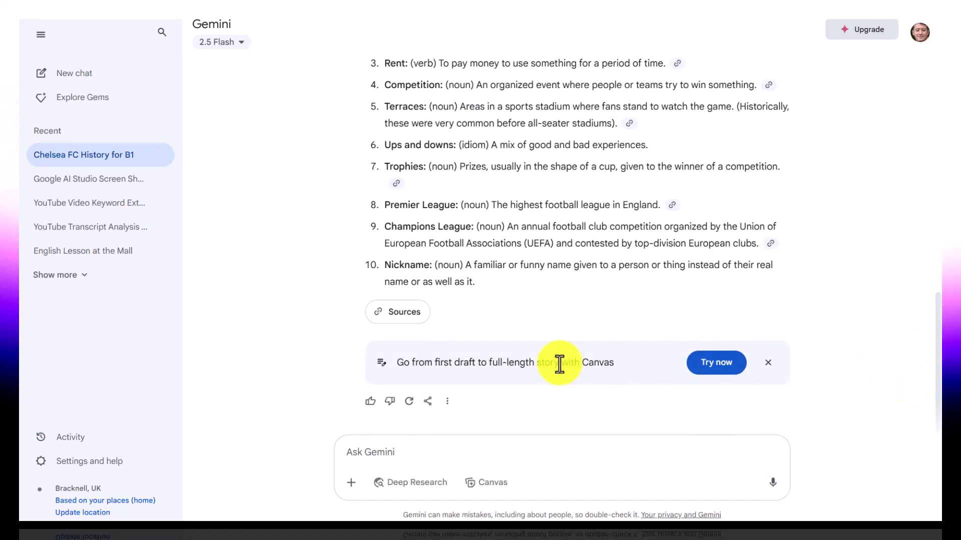
{"action": "left_click", "coordinate": [447, 401]}
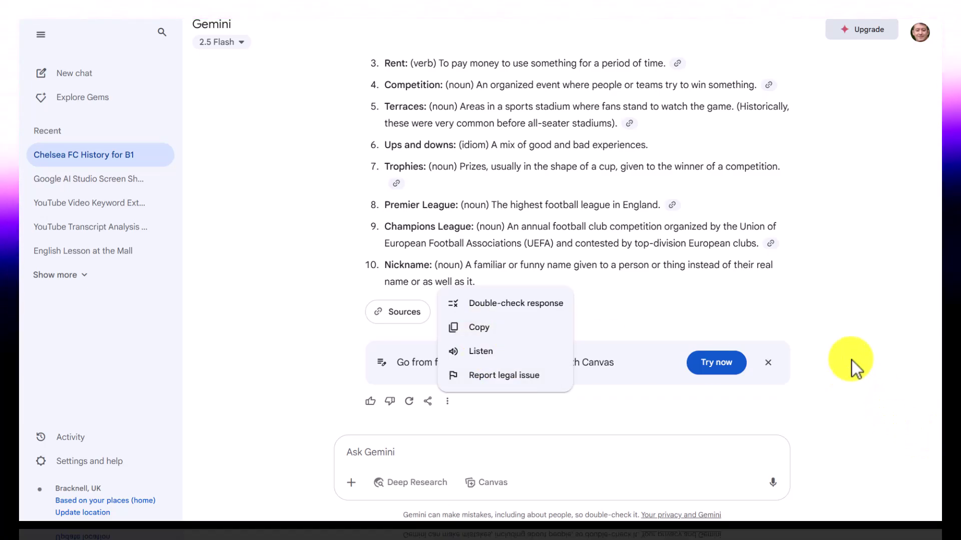
{"action": "left_click", "coordinate": [907, 336]}
- Copy the response from its introductory sentence through the story's last paragraph
{"action": "left_click_drag", "start_coordinate": [937, 321], "coordinate": [936, 172]}
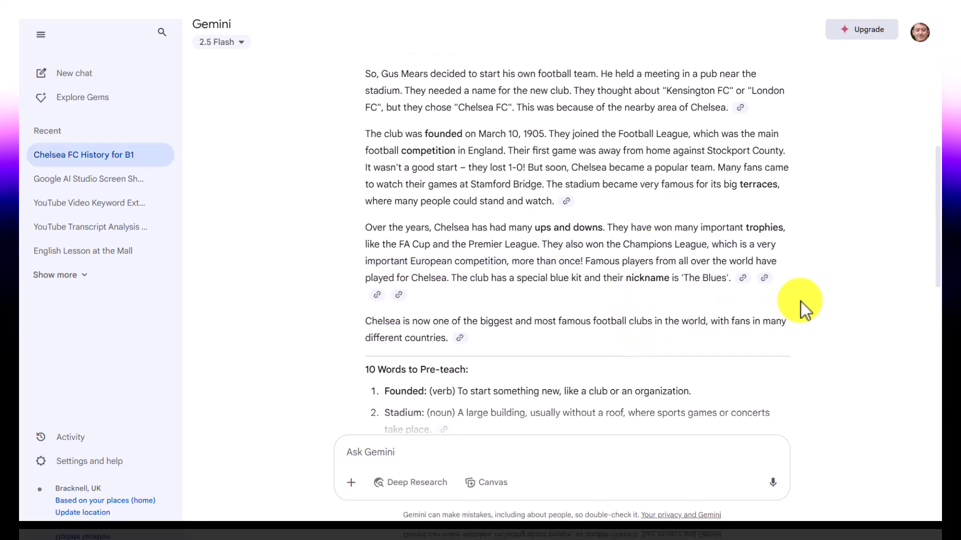
{"action": "left_click_drag", "start_coordinate": [544, 335], "coordinate": [363, 170]}
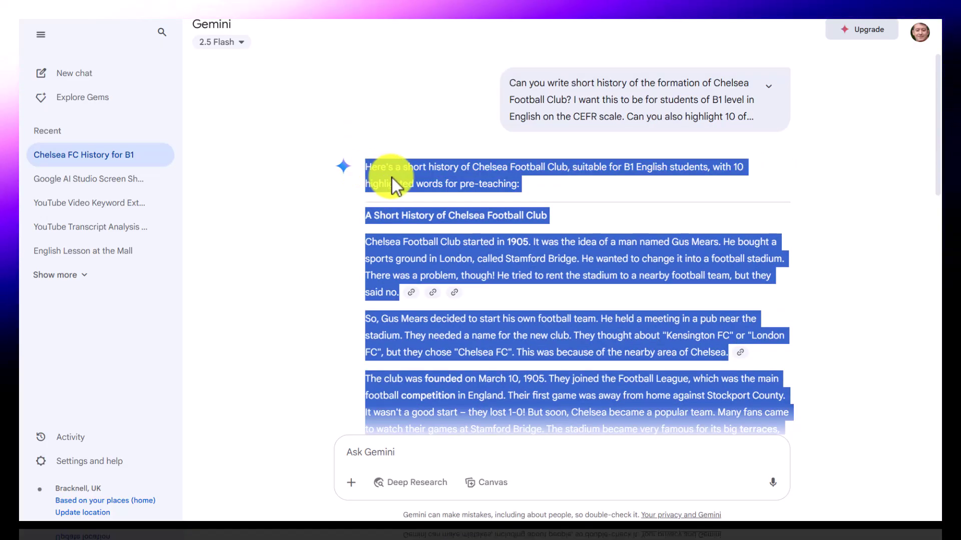
{"action": "right_click", "coordinate": [408, 180]}
{"action": "left_click", "coordinate": [426, 194]}
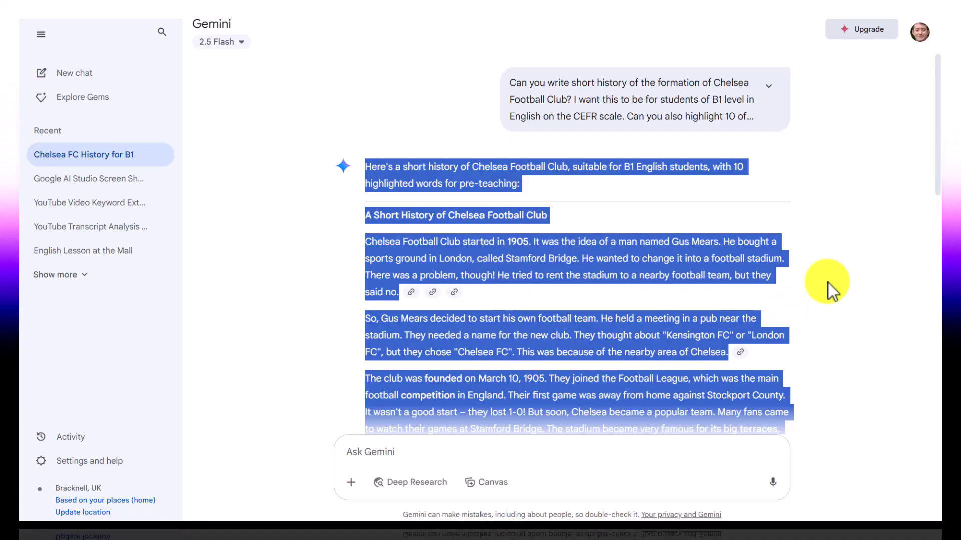
- Copy only the story, from the title "A Short History of Chelsea Football Club" through its last paragraph, without the introduction or word list
{"action": "scroll", "coordinate": [939, 258], "scroll_direction": "down", "scroll_amount": 10}
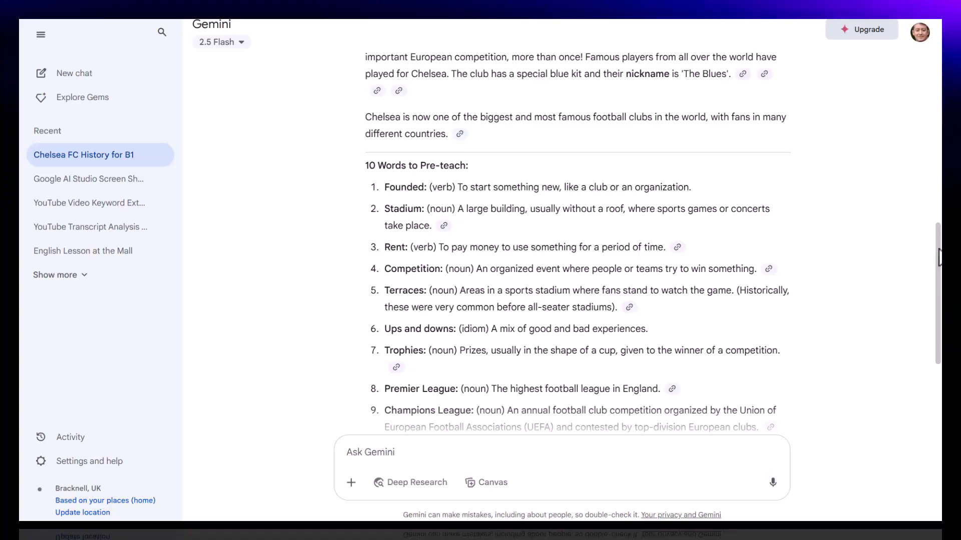
{"action": "left_click_drag", "start_coordinate": [939, 257], "coordinate": [940, 182]}
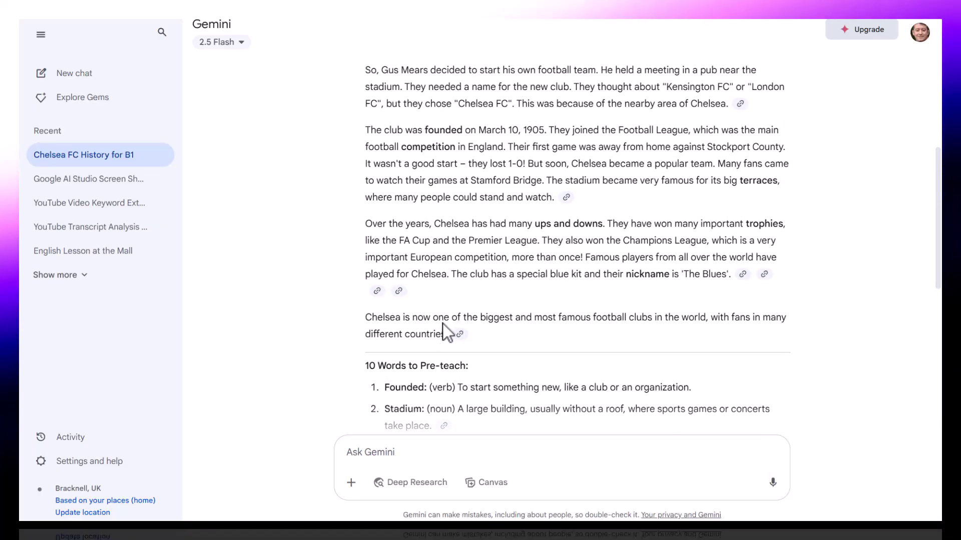
{"action": "left_click_drag", "start_coordinate": [445, 333], "coordinate": [366, 223]}
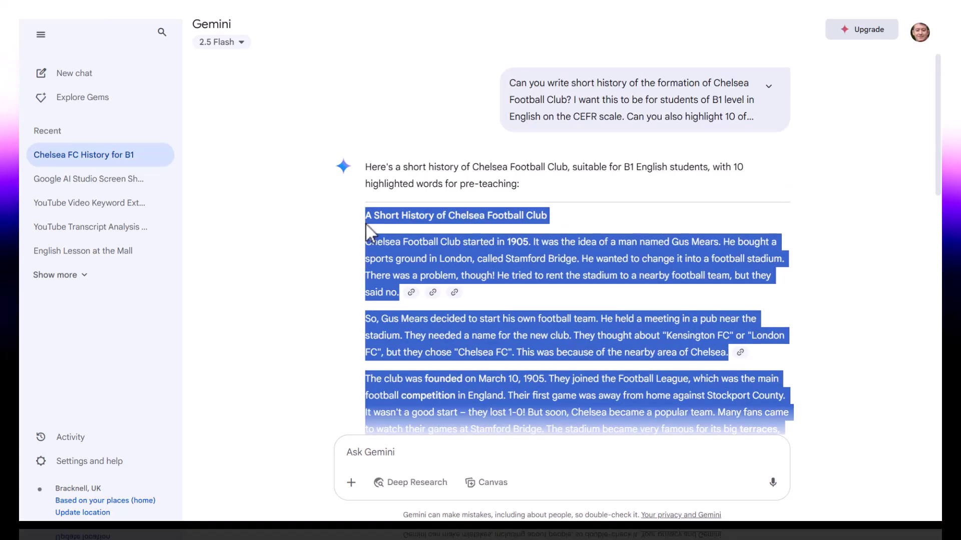
{"action": "right_click", "coordinate": [426, 224]}
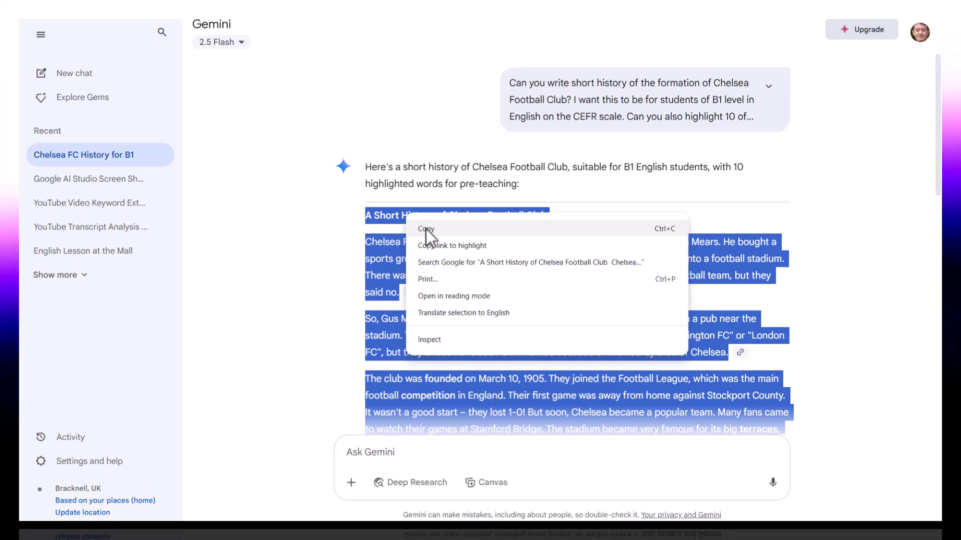
{"action": "left_click", "coordinate": [425, 229]}
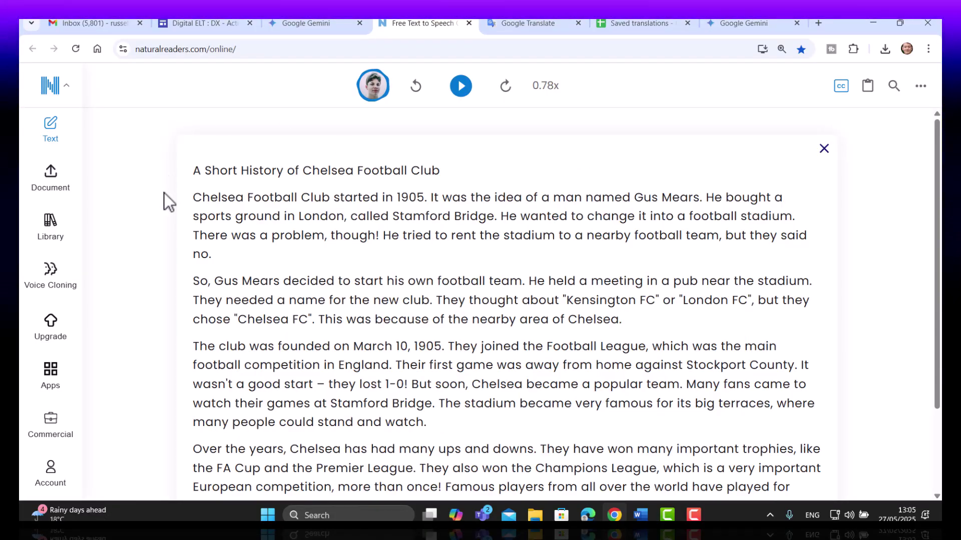
- In NaturalReader, start and pause the reading of the Chelsea text, and change the voice to Adam under English (US)
{"action": "left_click", "coordinate": [463, 87]}
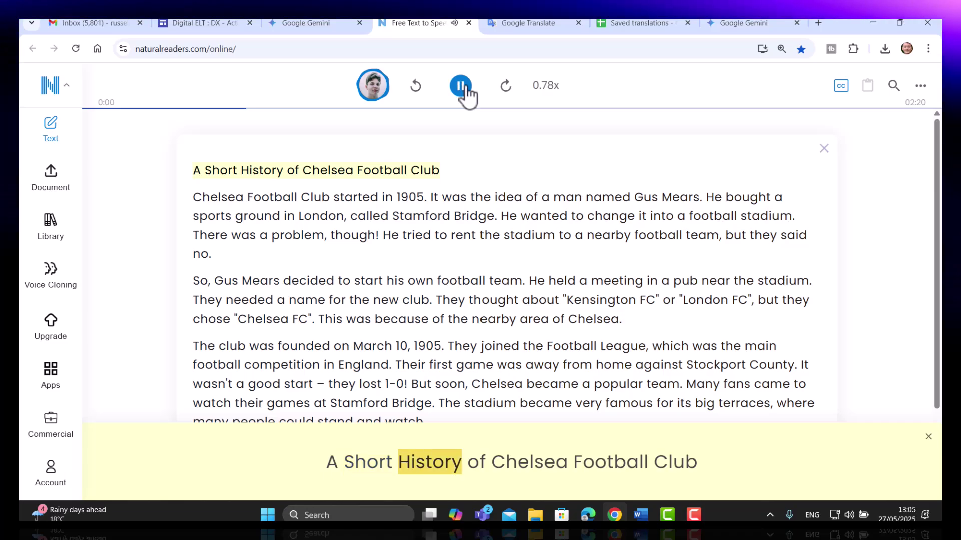
{"action": "left_click", "coordinate": [462, 87]}
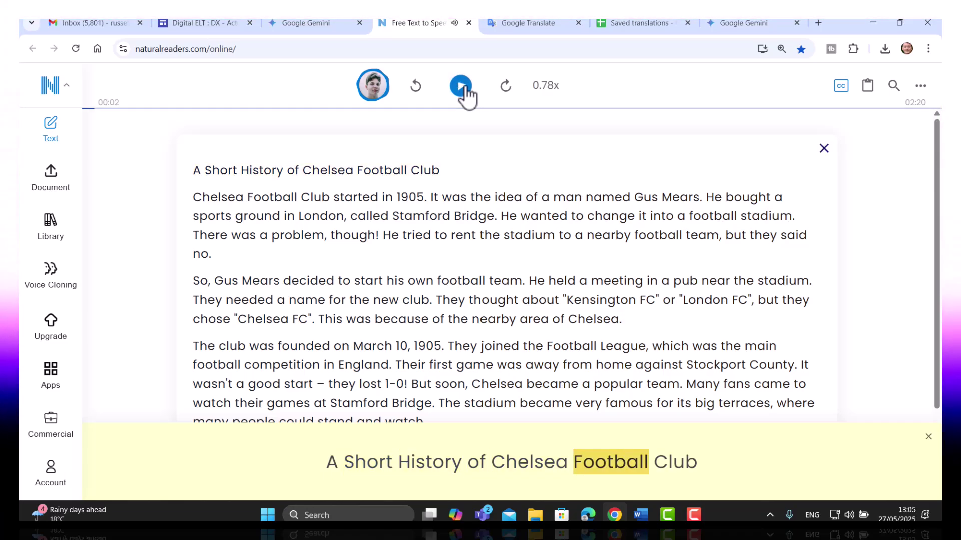
{"action": "left_click", "coordinate": [376, 90]}
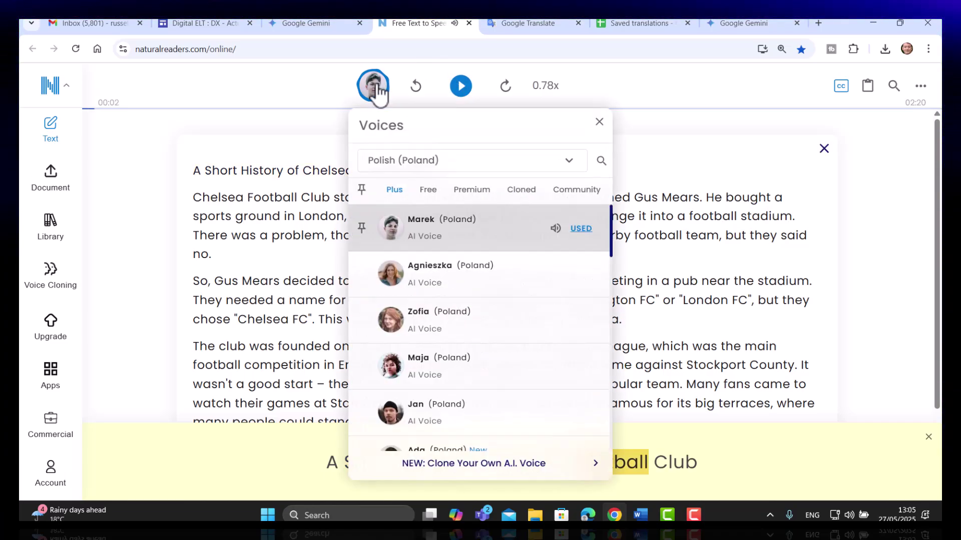
{"action": "left_click", "coordinate": [569, 162]}
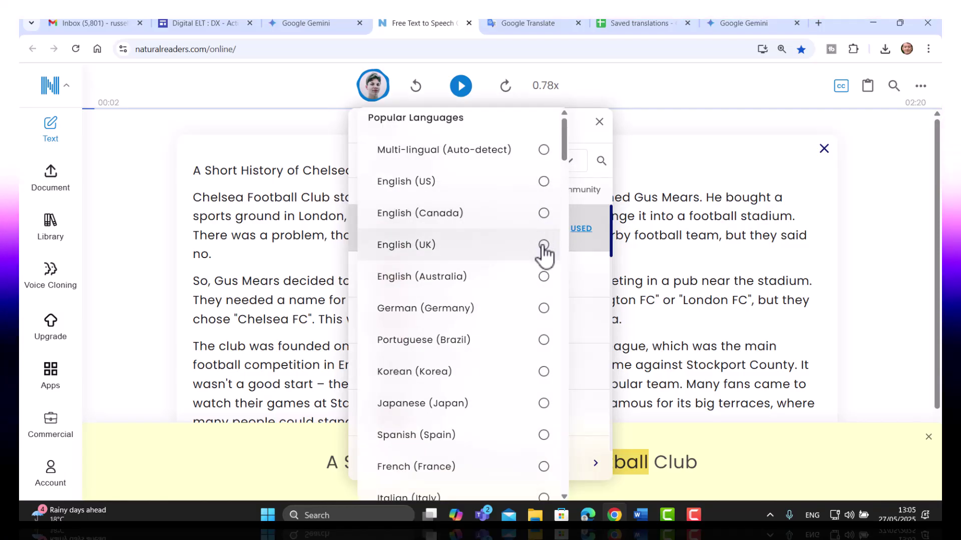
{"action": "left_click", "coordinate": [544, 181]}
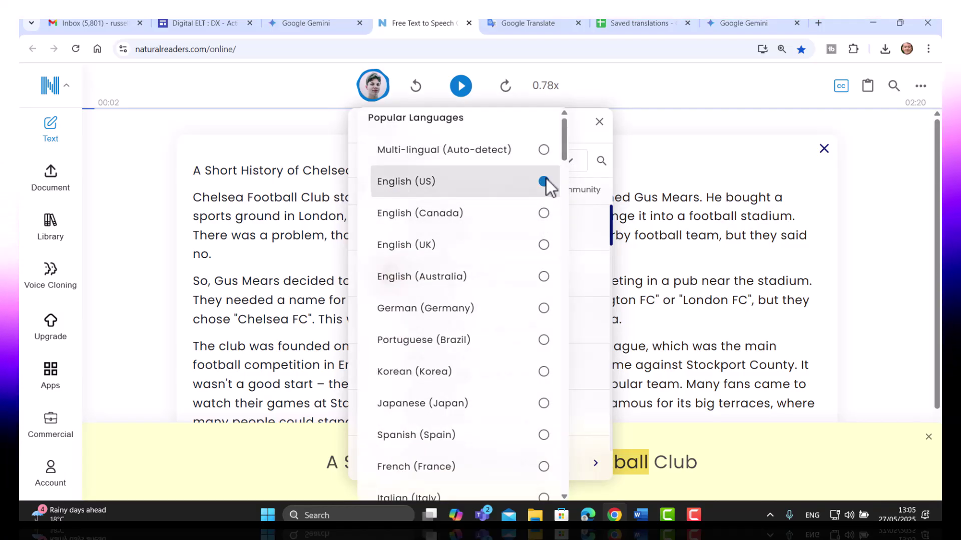
{"action": "left_click", "coordinate": [430, 233]}
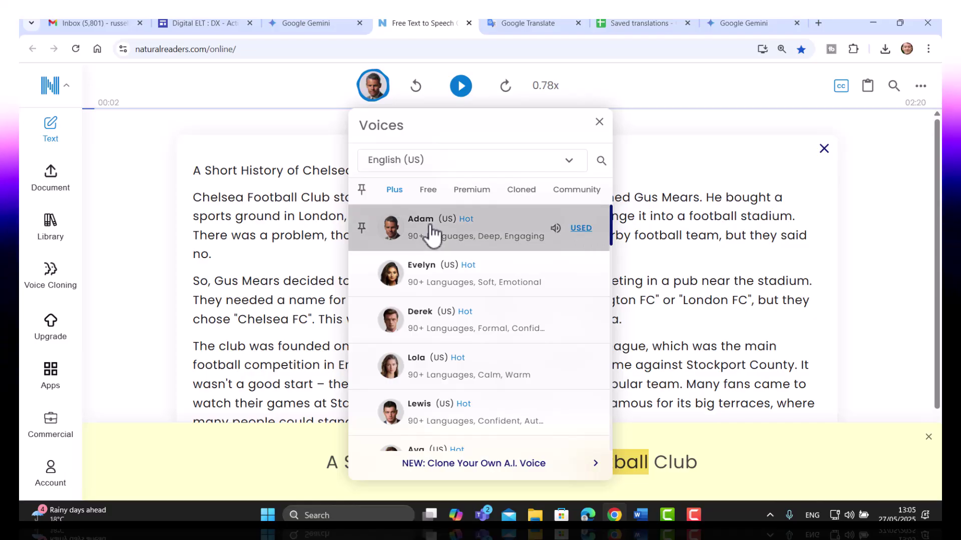
{"action": "left_click", "coordinate": [767, 153]}
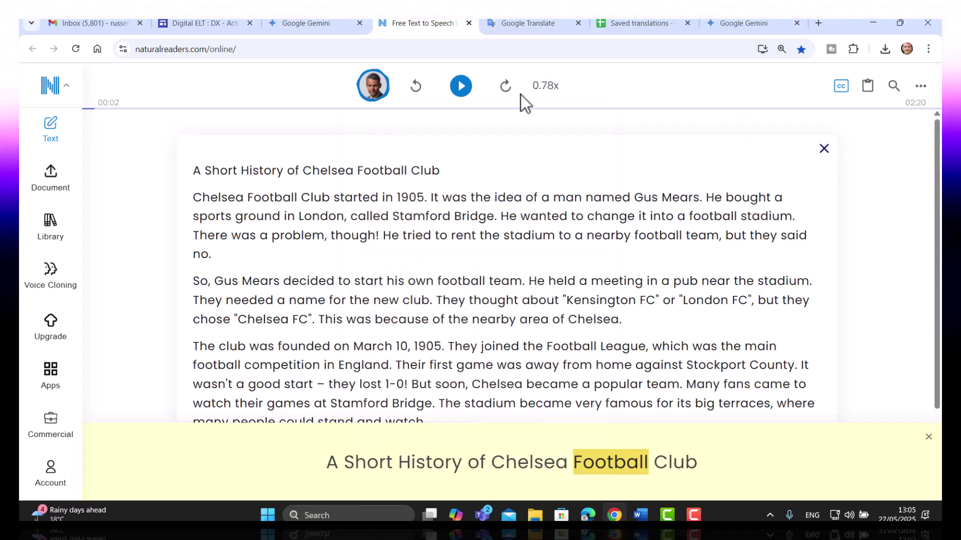